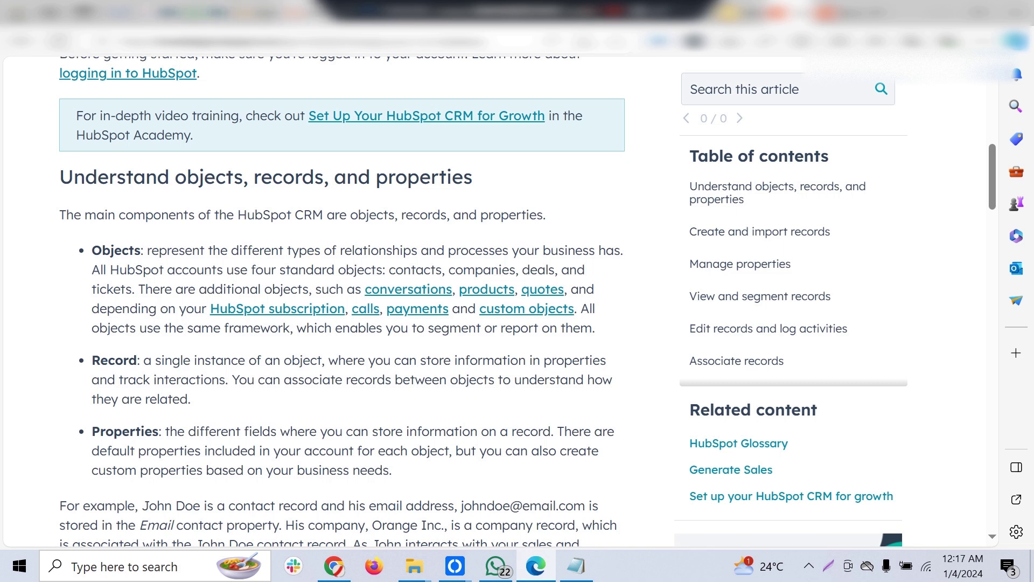
View the HubSpot contacts list and review the numbered steps in the Hubspot to GHL Migration presentation
left_click(303, 12)
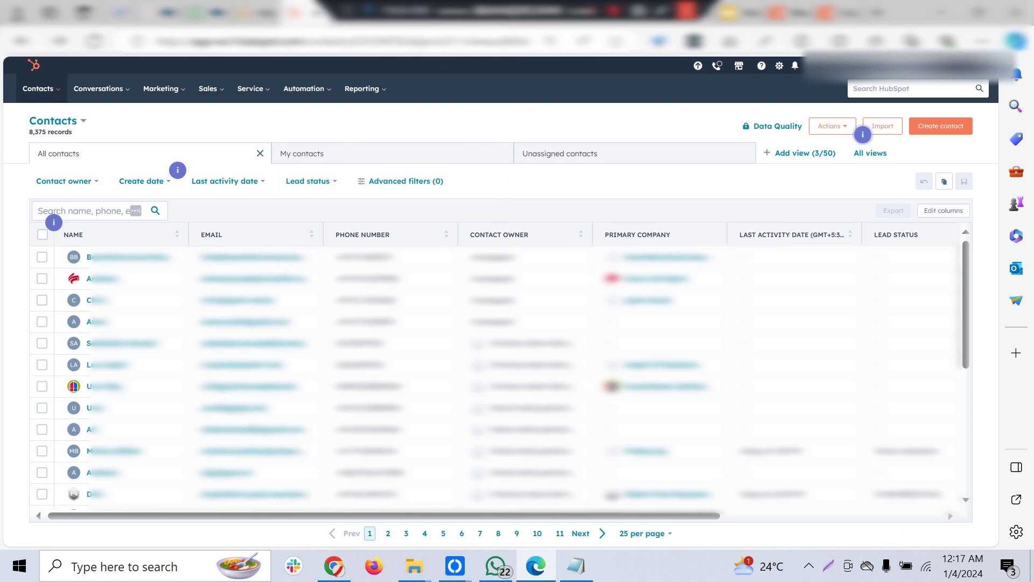
left_click(840, 12)
left_click(743, 12)
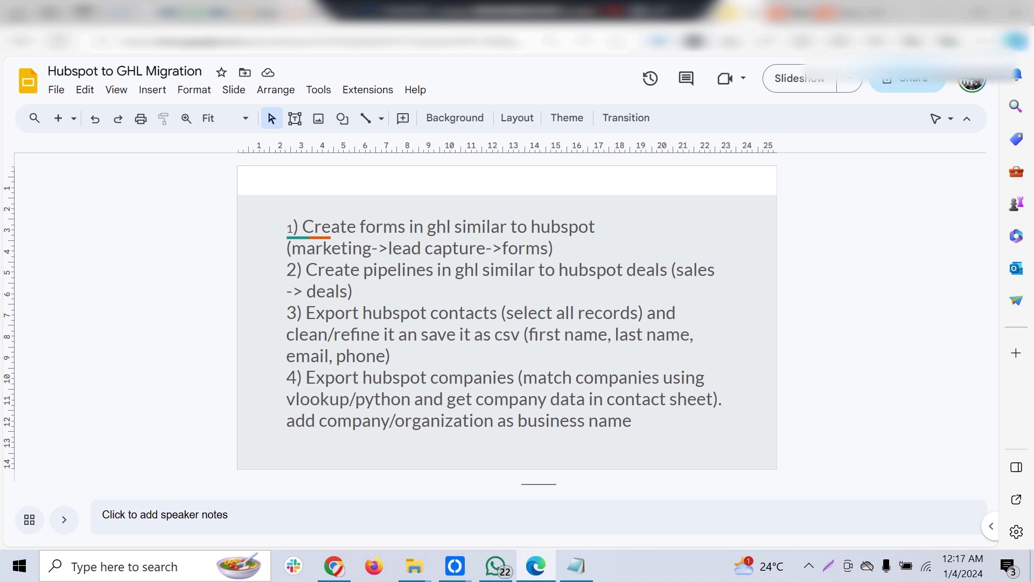
Open the HubSpot marketing forms list and examine the fields of the inquiry form to recreate
left_click(303, 13)
left_click(164, 89)
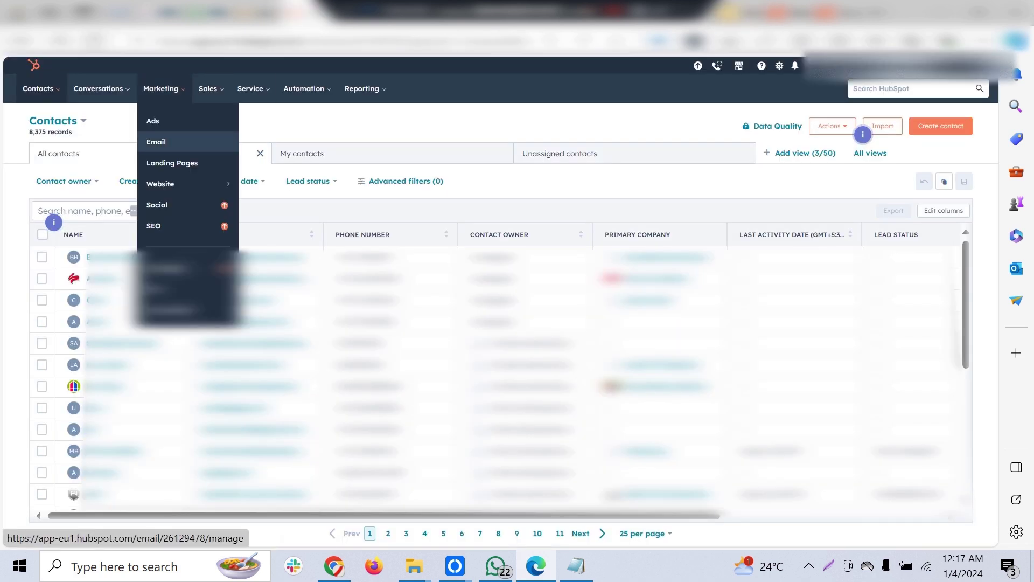
mouse_move(175, 310)
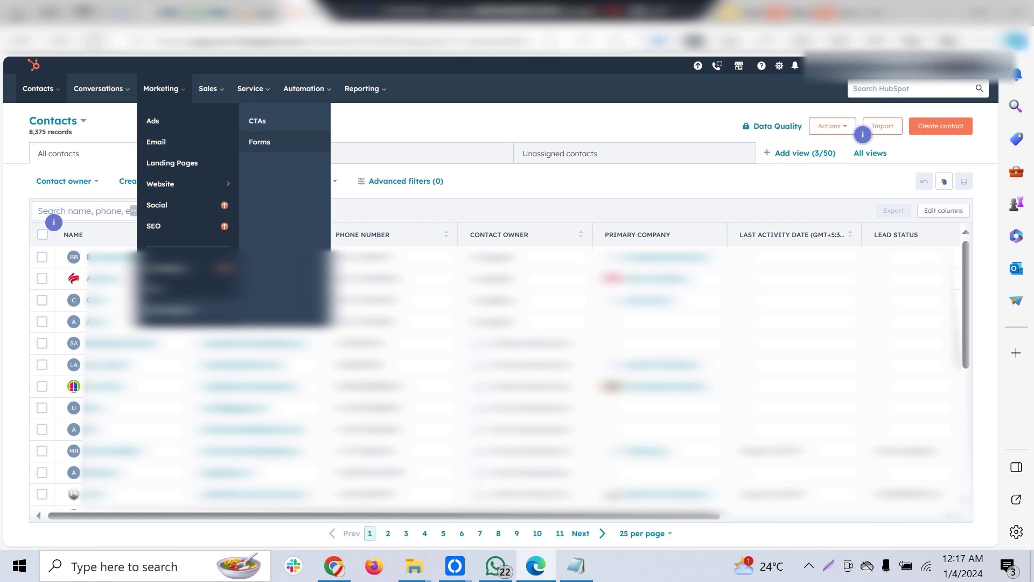
left_click(259, 141)
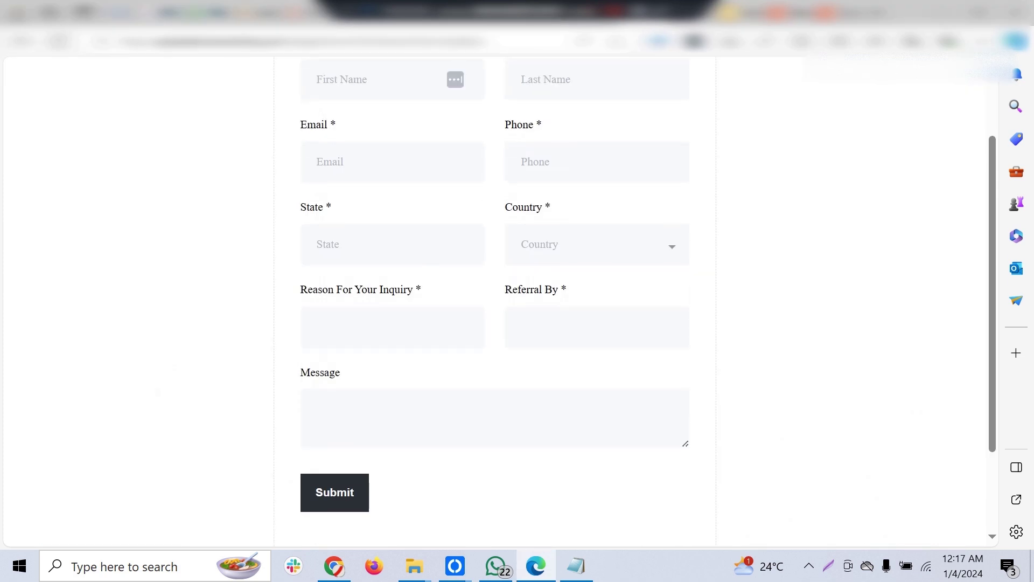
scroll(495, 302, "down", 3)
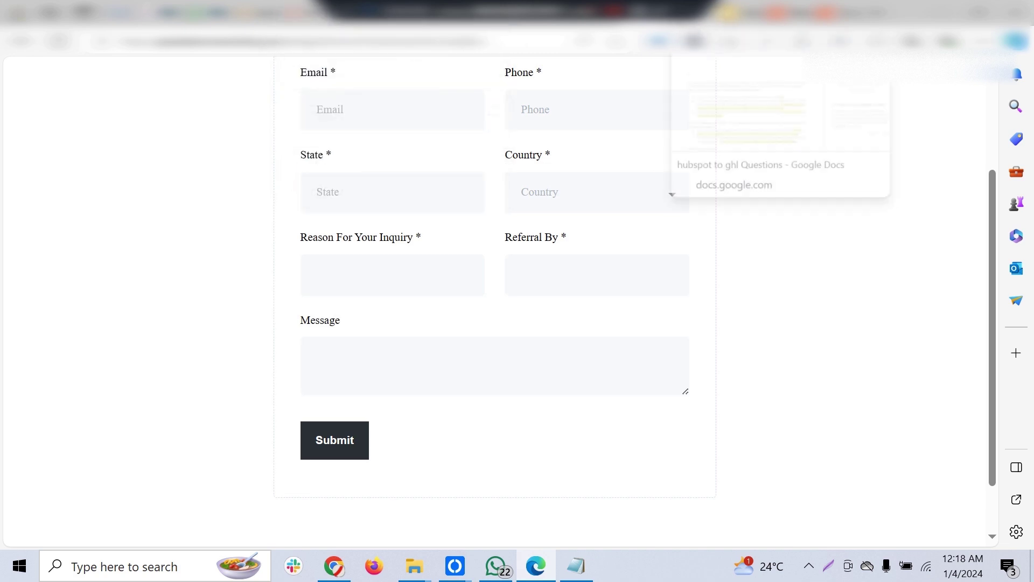
Recheck the migration steps slide and open the Sales deals list in HubSpot
left_click(744, 13)
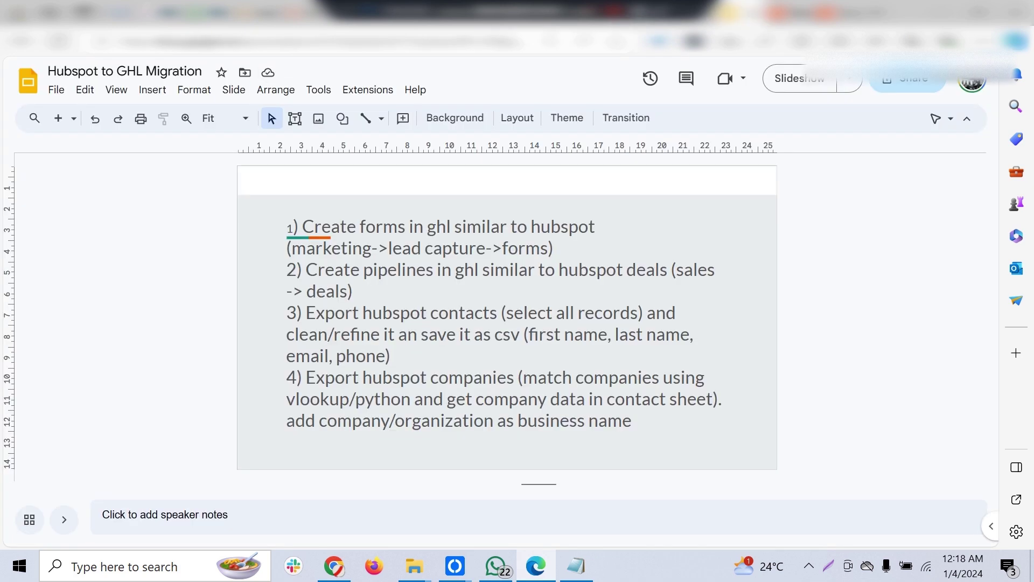
left_click(302, 12)
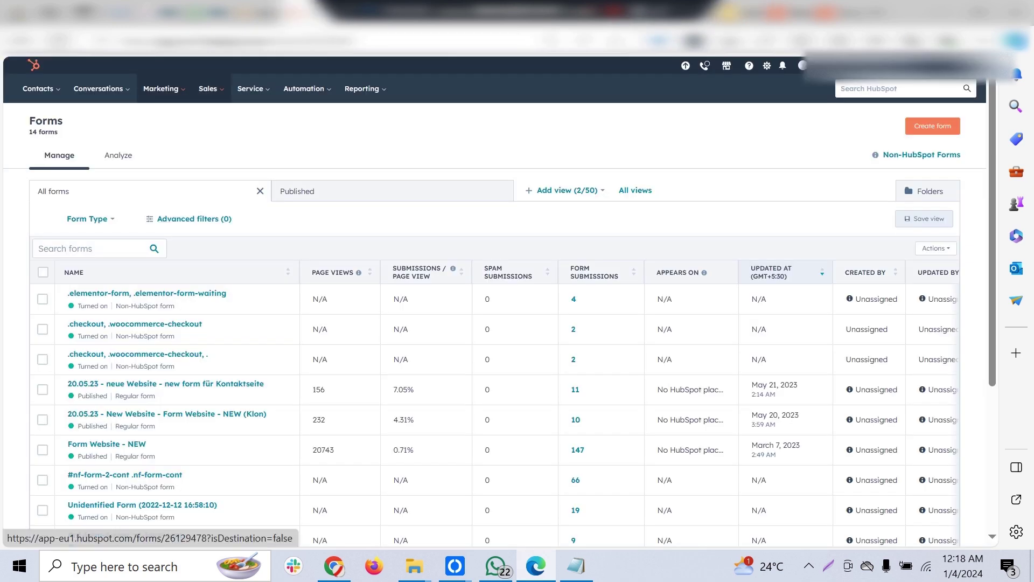
mouse_move(211, 89)
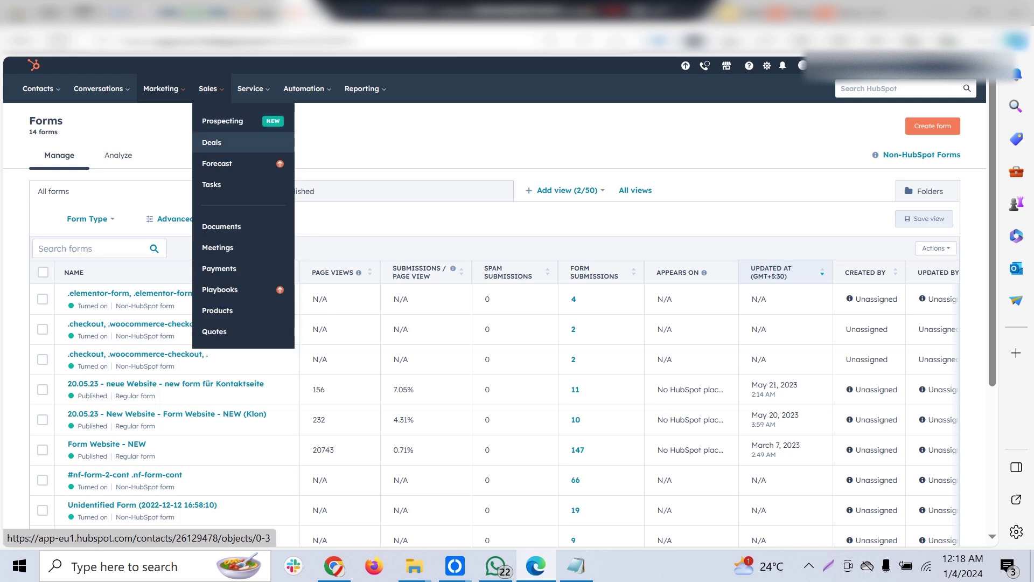
left_click(212, 142)
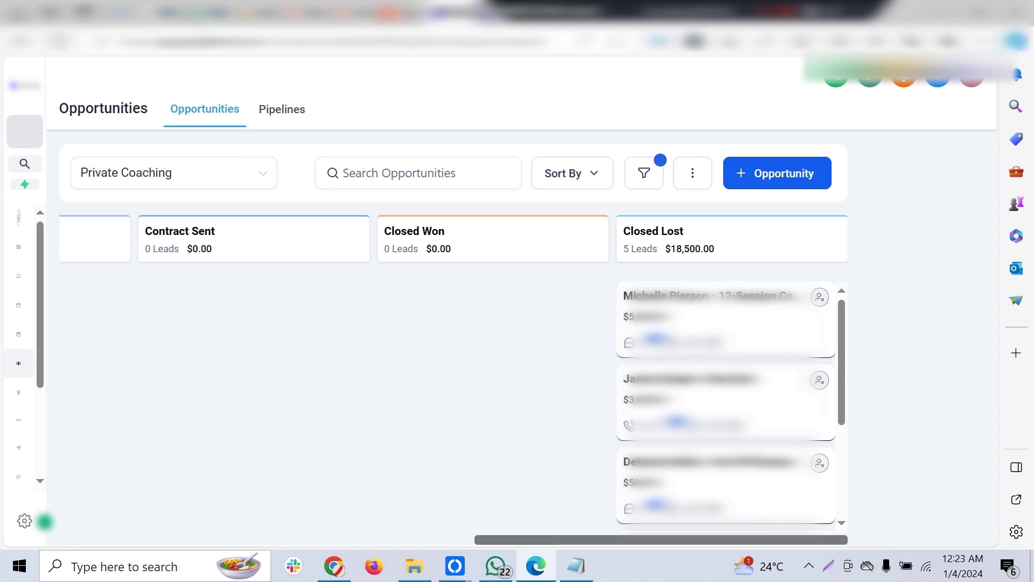
Examine the stages of the Private Coaching pipeline on the opportunities board
scroll(726, 404, "down", 1)
scroll(727, 404, "up", 1)
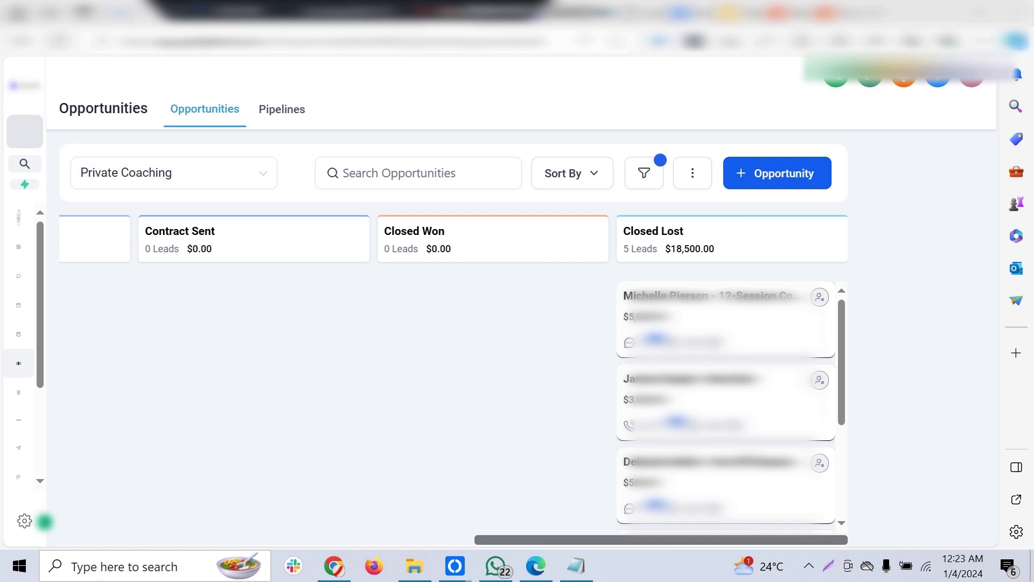
Select all deal records of the HubSpot Sales-Pipeline list, including those on other pages
left_click_drag(350, 9, 760, 10)
left_click(303, 13)
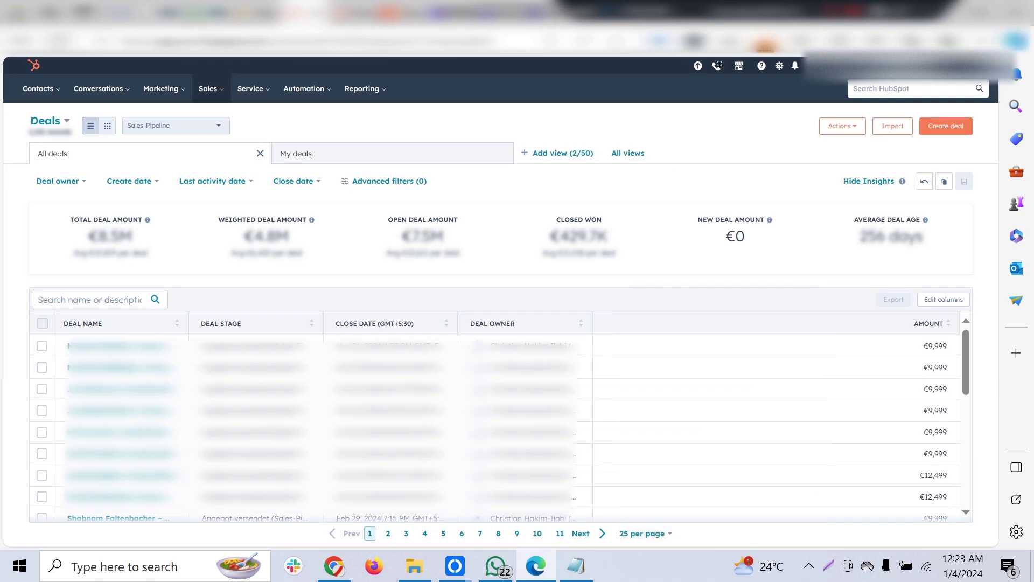
left_click(43, 324)
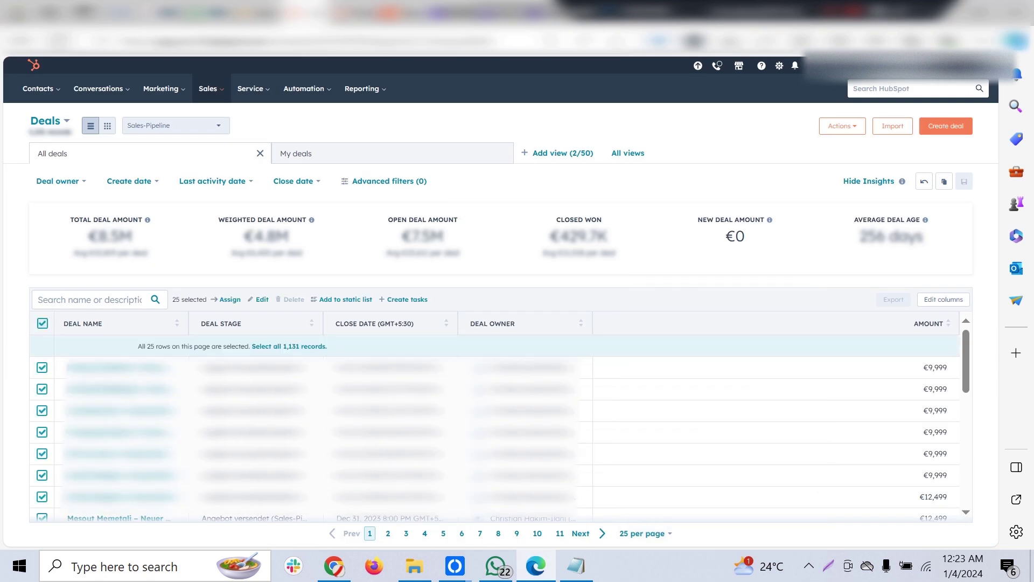
left_click(289, 346)
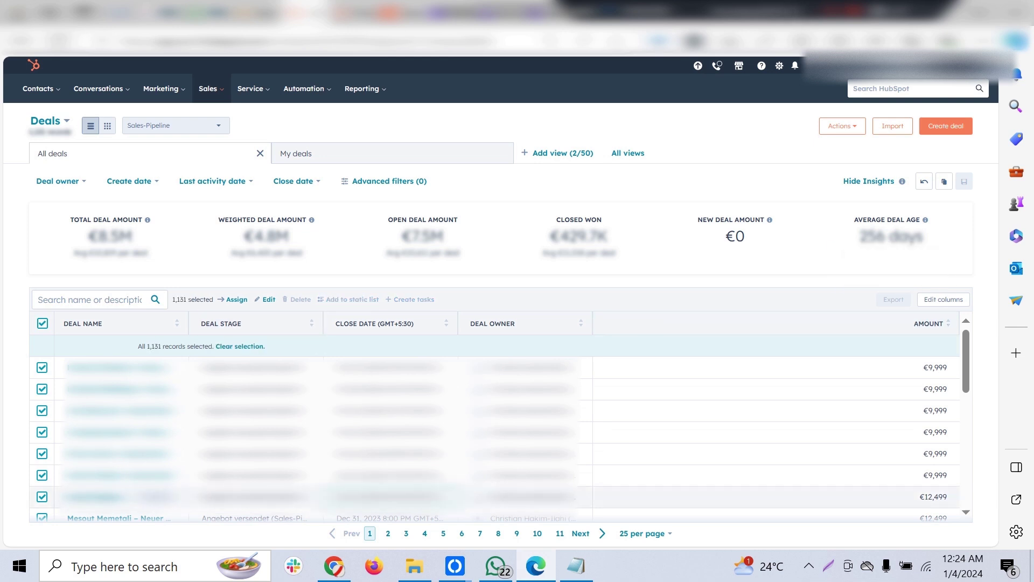
Open the hubspot-crm-exports-all-deals-2023-06-08 workbook in Excel, dismiss the licence notice and highlight deal names in B3:B10
left_click(415, 566)
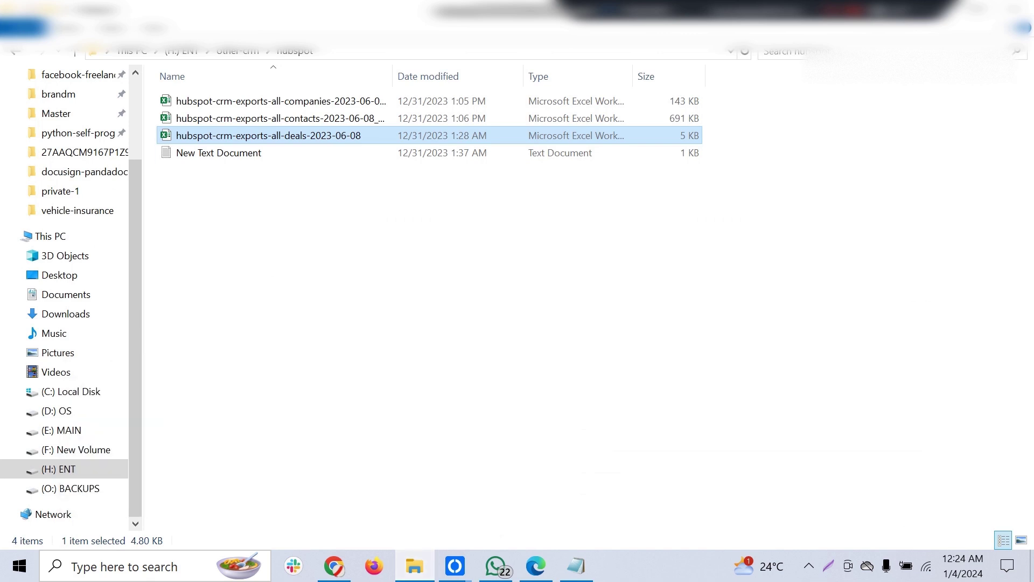
double_click(268, 136)
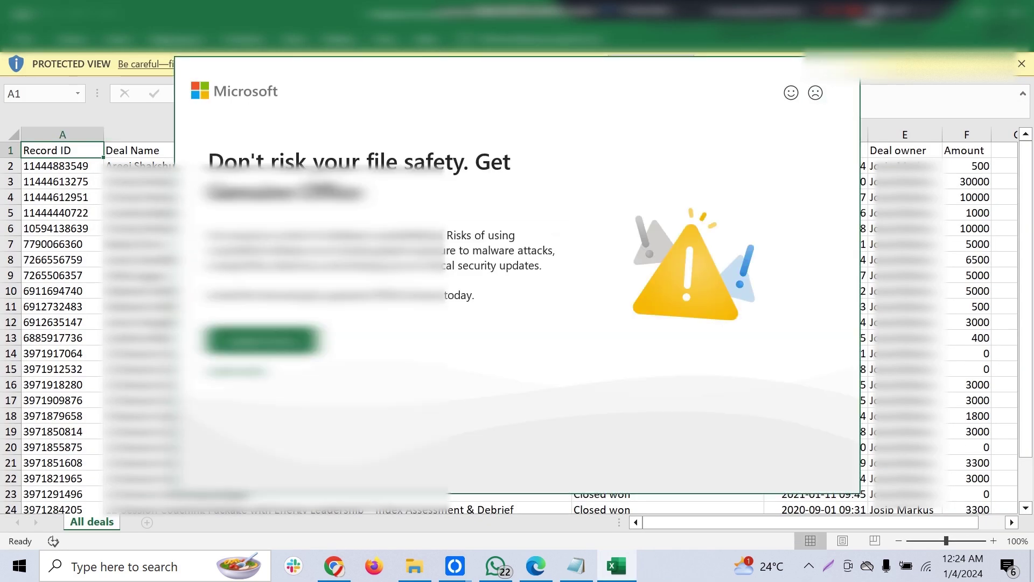
left_click(844, 71)
left_click_drag(324, 181, 323, 291)
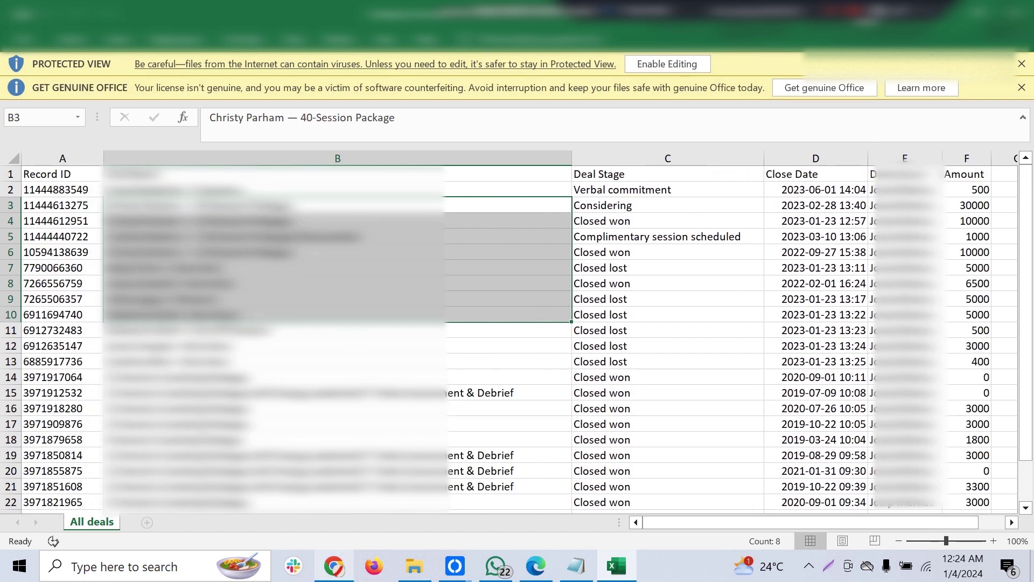
Return to Edge and examine the Closed Lost opportunity's name, pipeline, stage, status, value, business name and tags
mouse_move(334, 566)
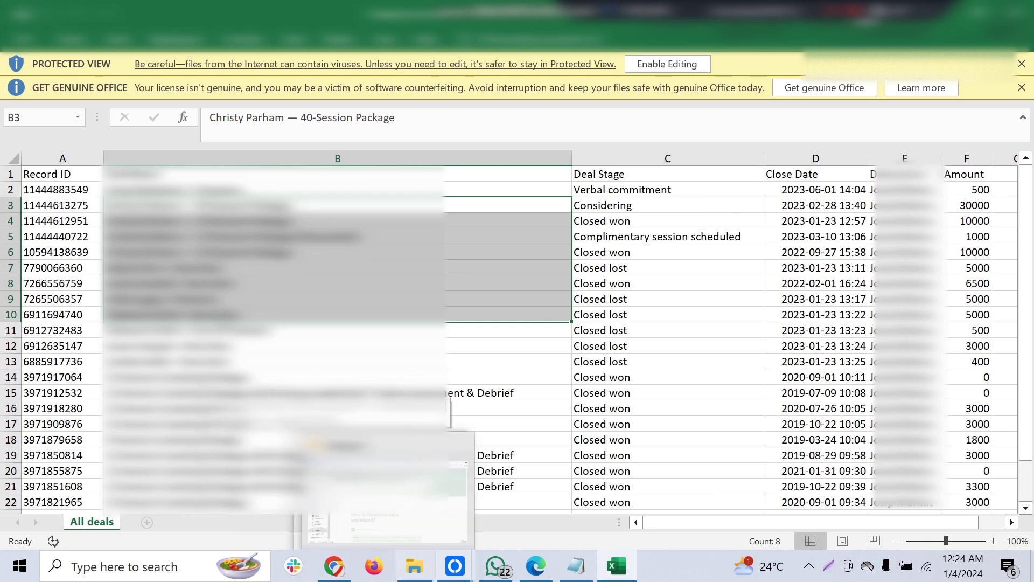
mouse_move(456, 565)
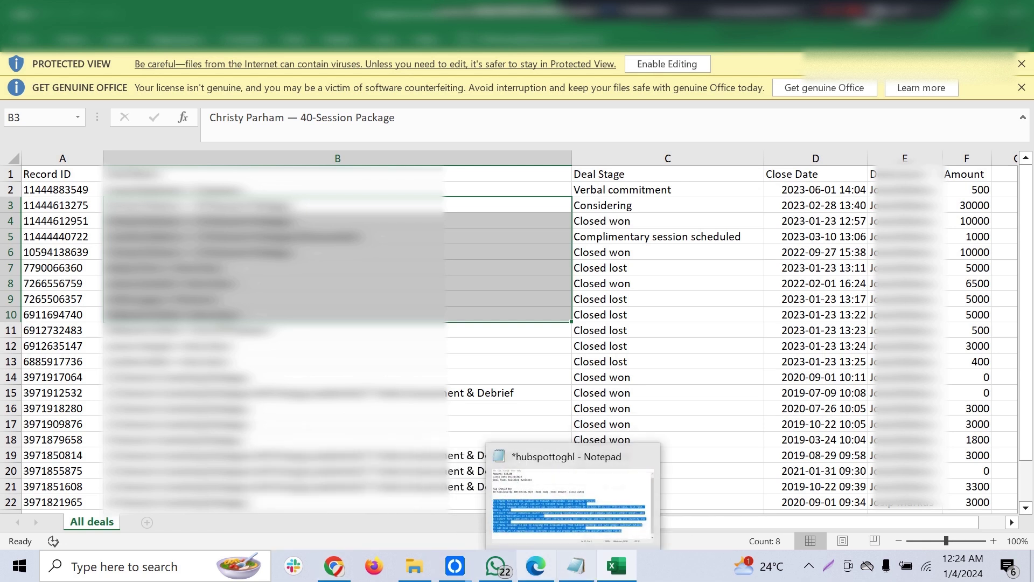
left_click(536, 566)
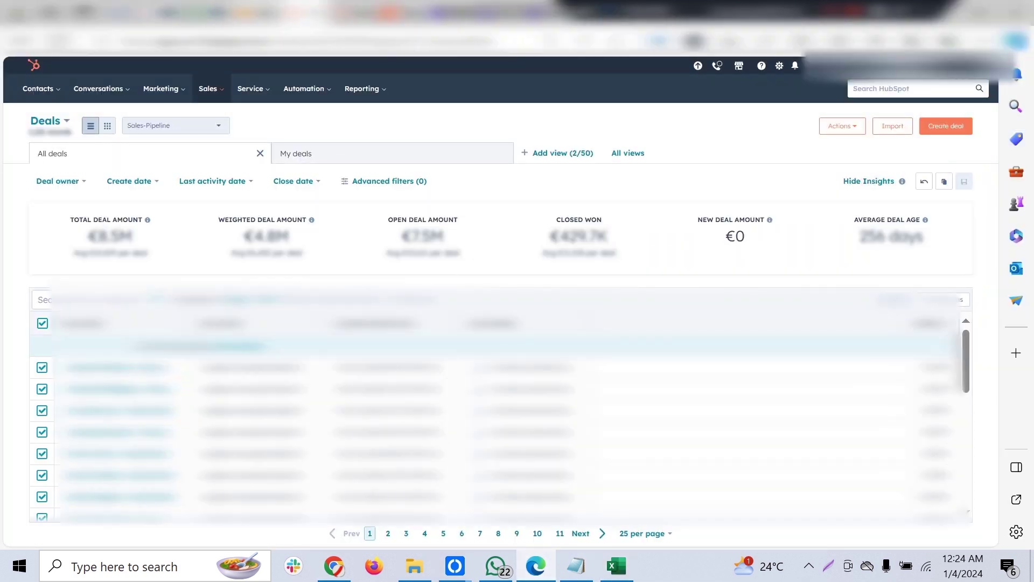
left_click(451, 12)
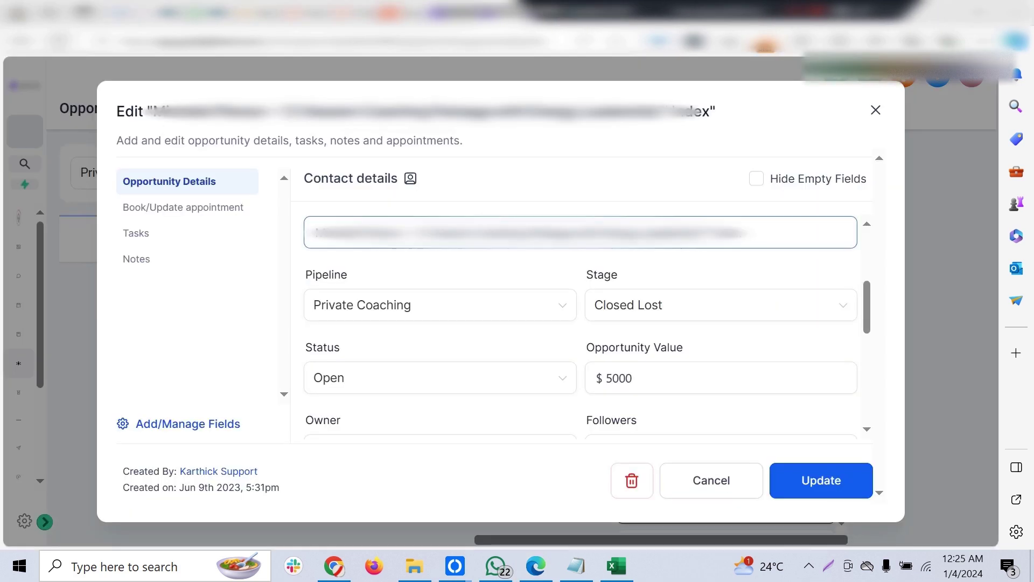
left_click_drag(315, 233, 642, 233)
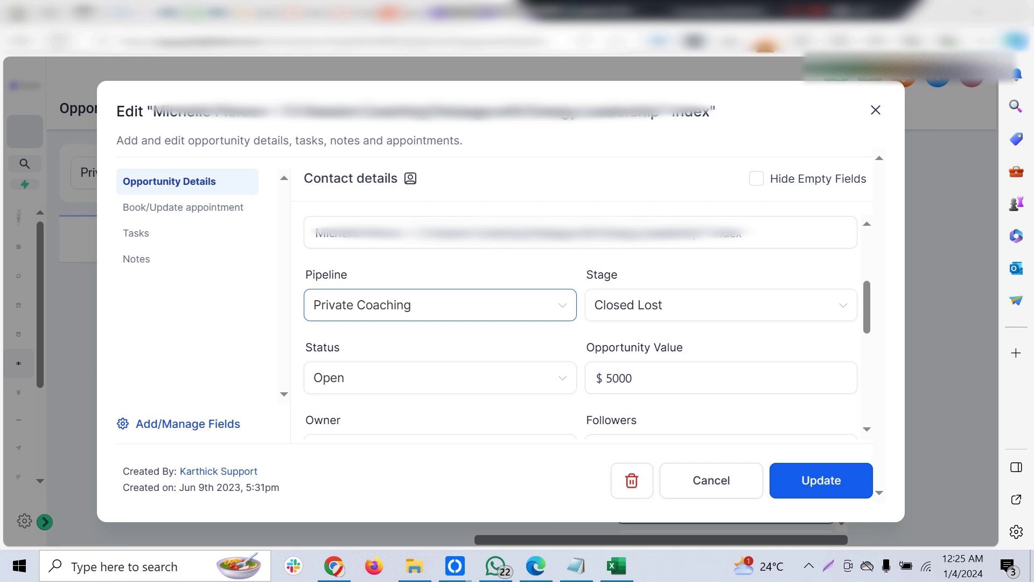
scroll(716, 302, "down", 1)
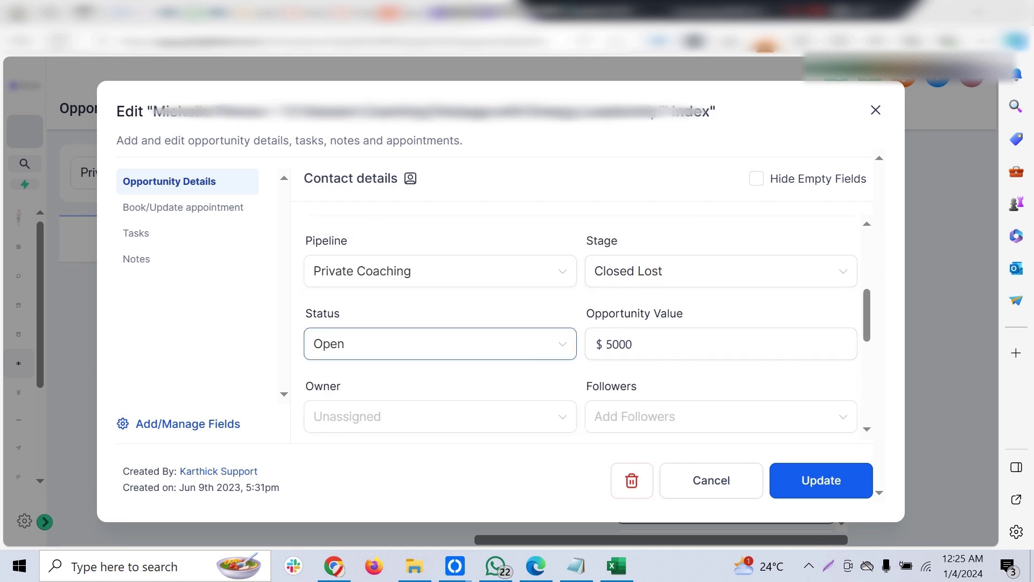
scroll(587, 323, "down", 3)
scroll(587, 323, "down", 2)
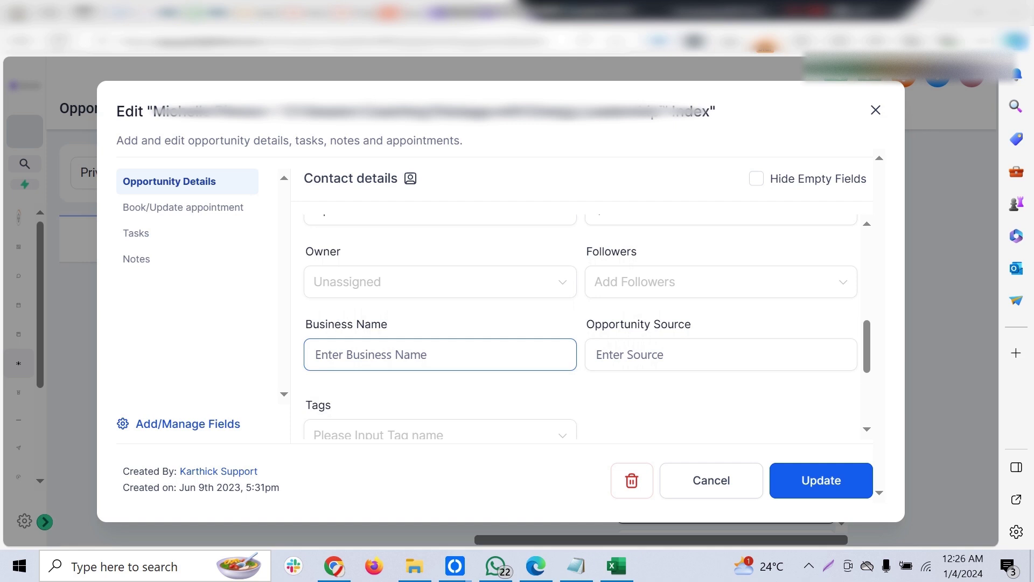
scroll(440, 350, "down", 2)
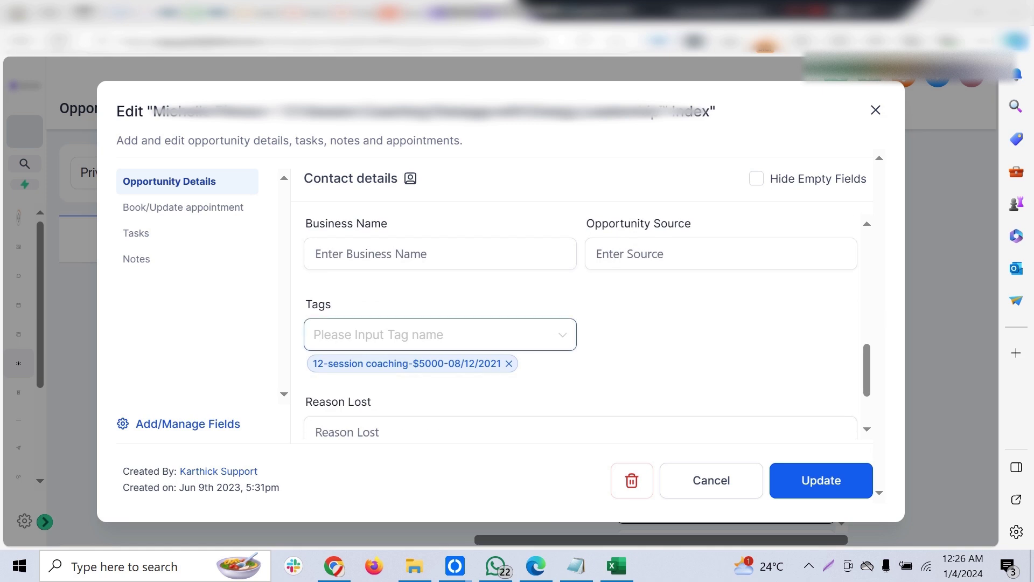
scroll(587, 327, "up", 3)
scroll(587, 326, "down", 3)
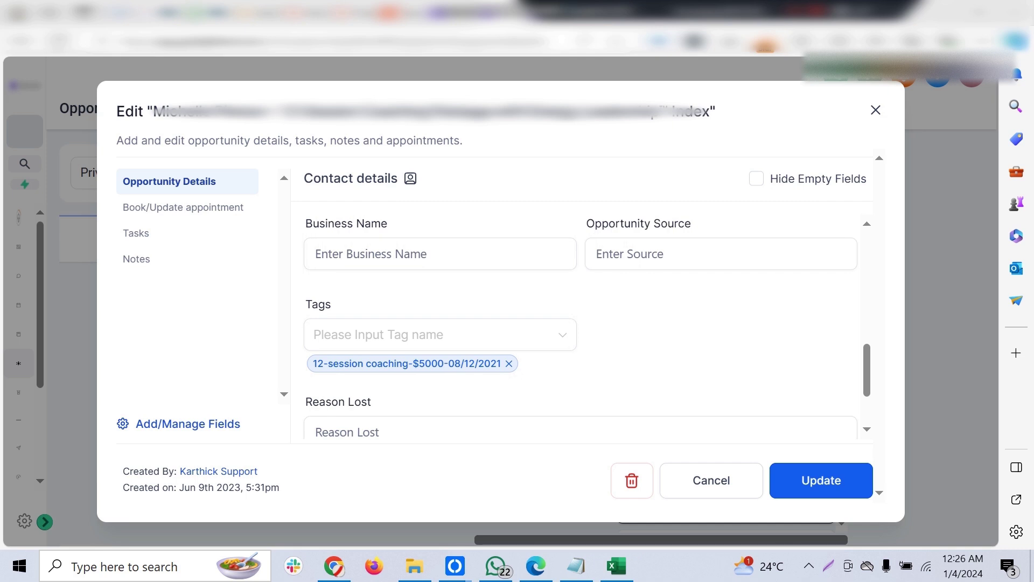
Check the deal tag format in the hubspottoghl notes, then view the first HubSpot deal's close date
left_click(577, 566)
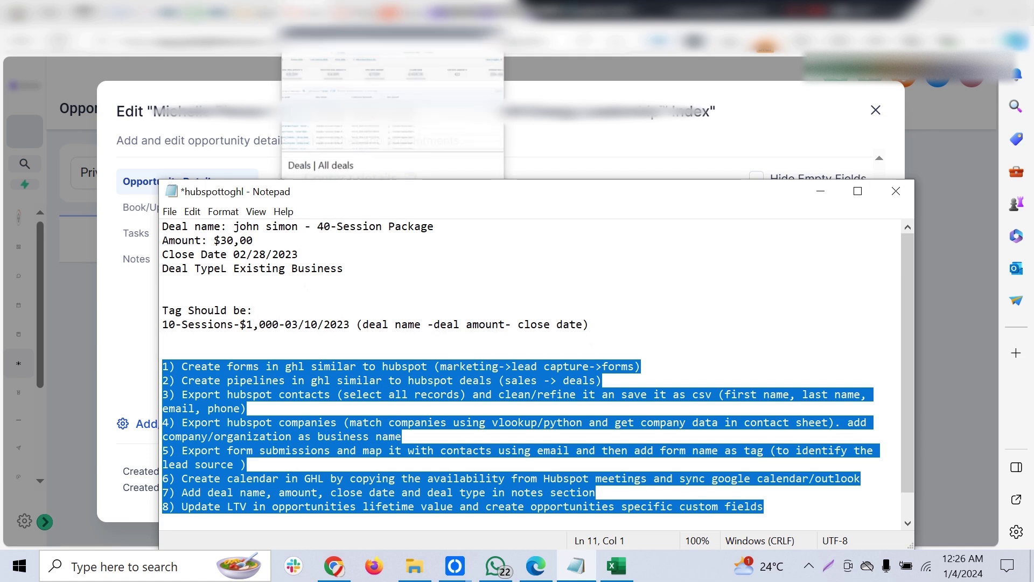
left_click(305, 12)
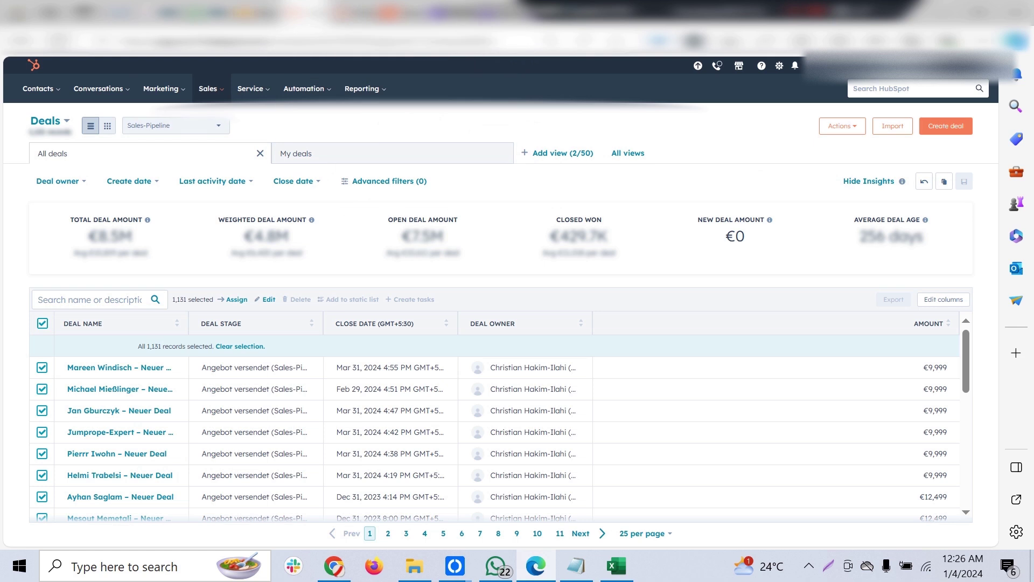
left_click(22, 41)
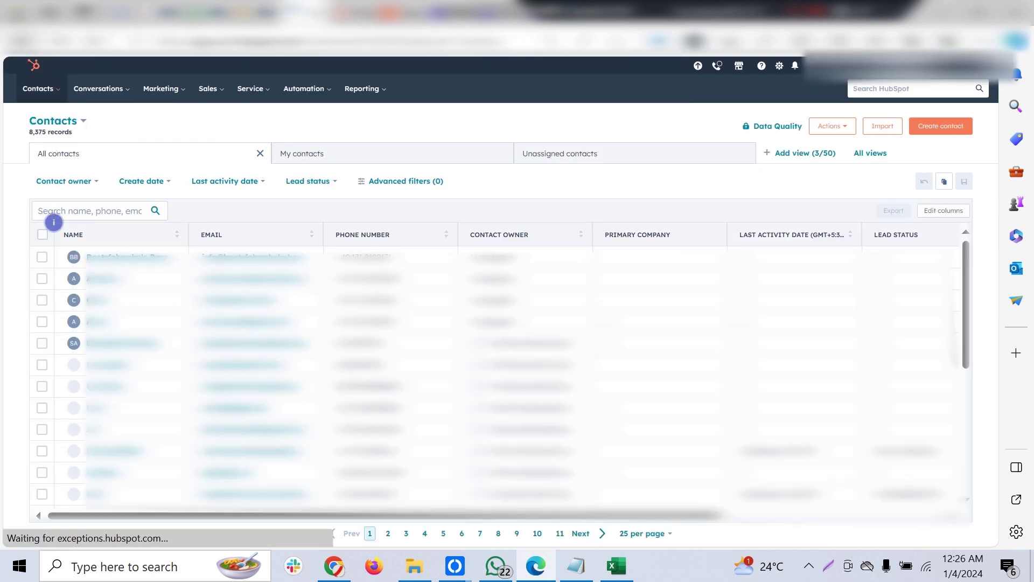
left_click(58, 41)
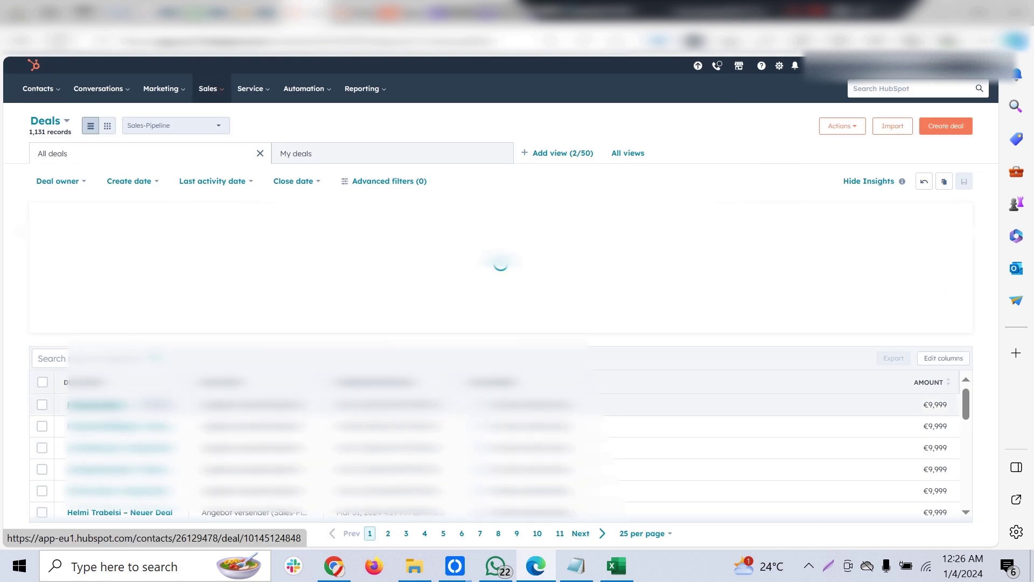
left_click(96, 346)
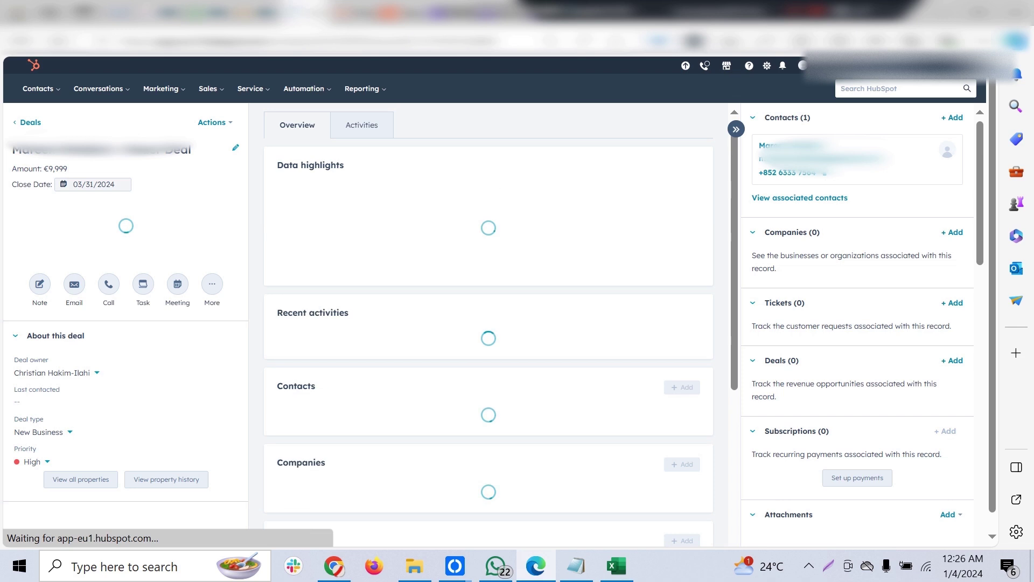
left_click_drag(114, 184, 76, 184)
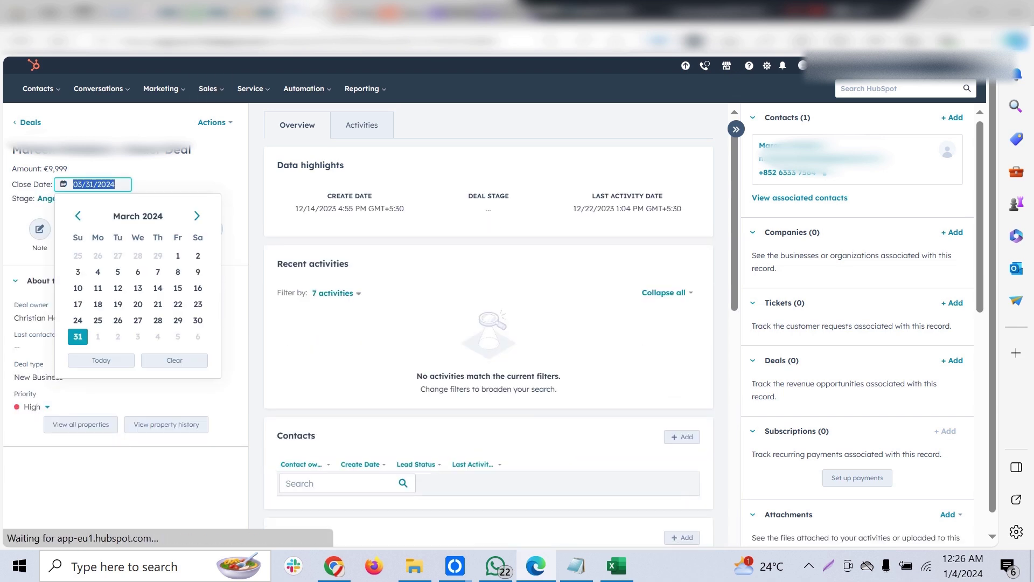
Return to the opportunity's edit form and examine its tag, Reason Lost and Close Date fields
left_click(453, 13)
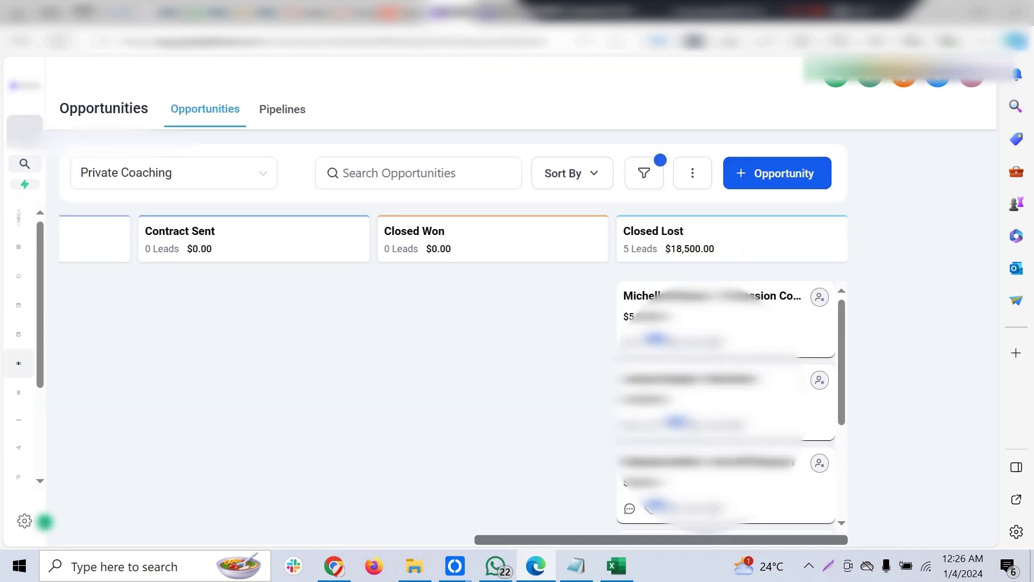
left_click(500, 13)
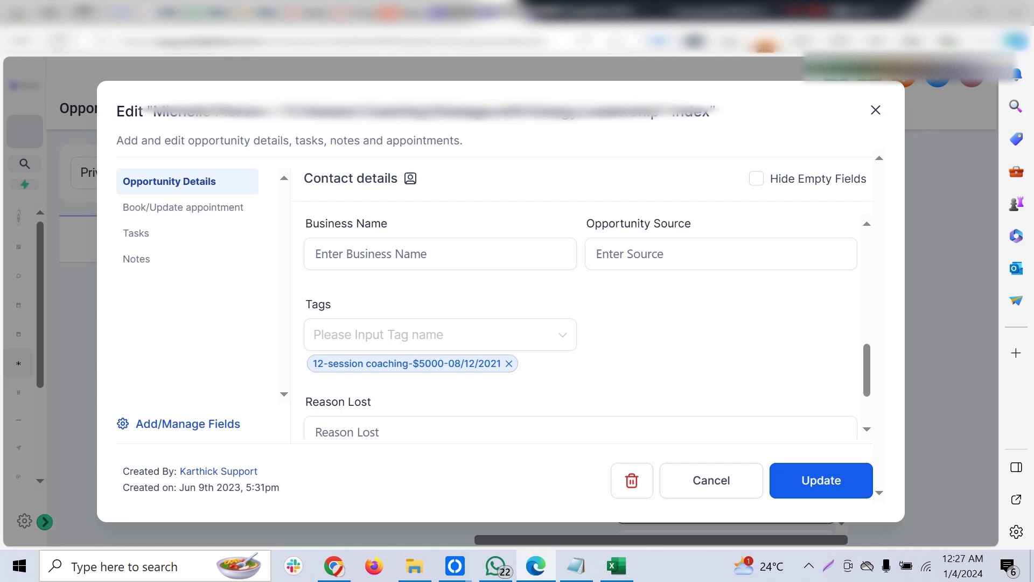
scroll(580, 331, "down", 2)
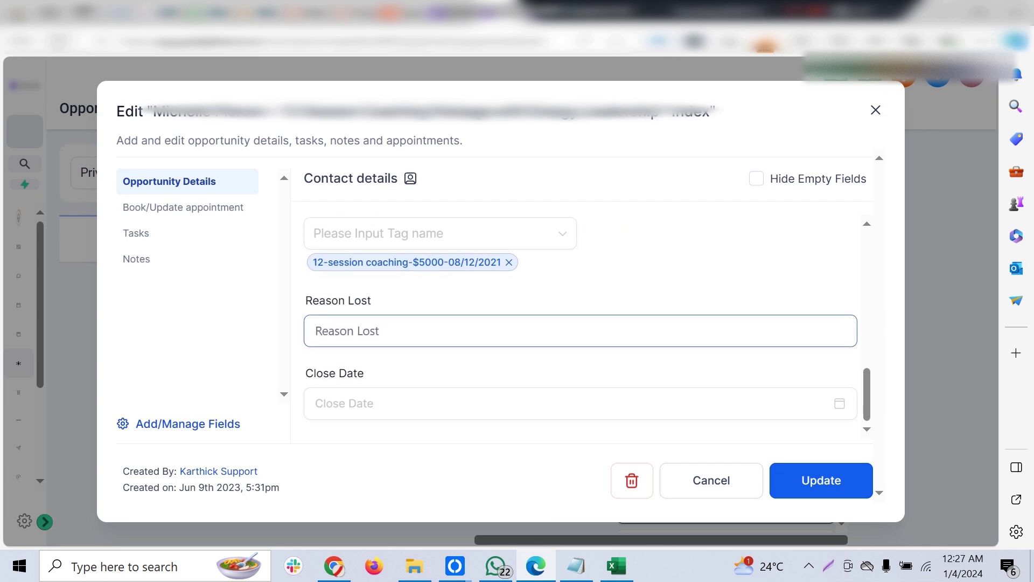
Examine the opportunity's value and tag fields, then view its note with deal name, amount, close date and deal type
scroll(588, 326, "up", 2)
scroll(587, 327, "down", 2)
scroll(588, 326, "up", 4)
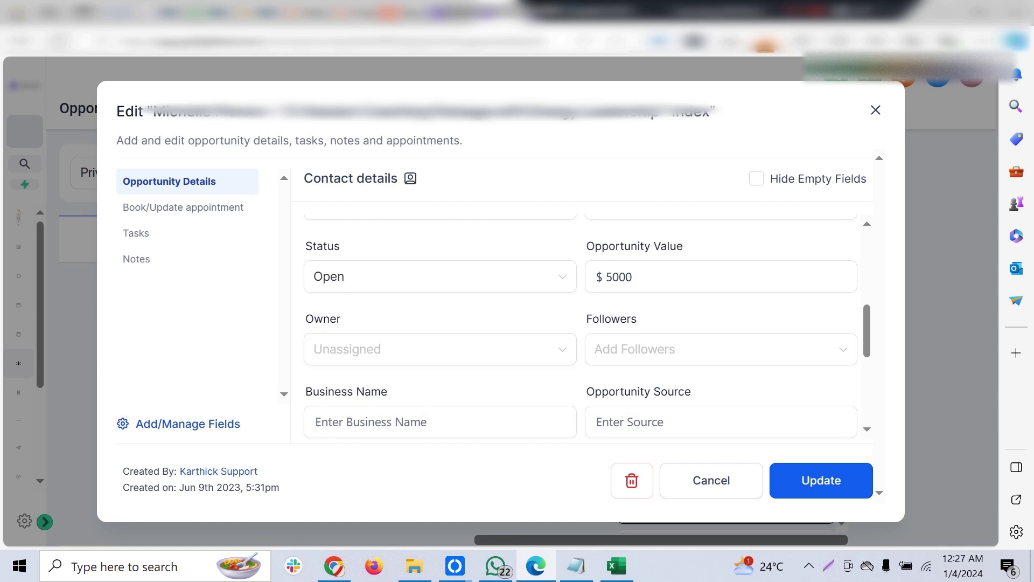
scroll(587, 326, "down", 5)
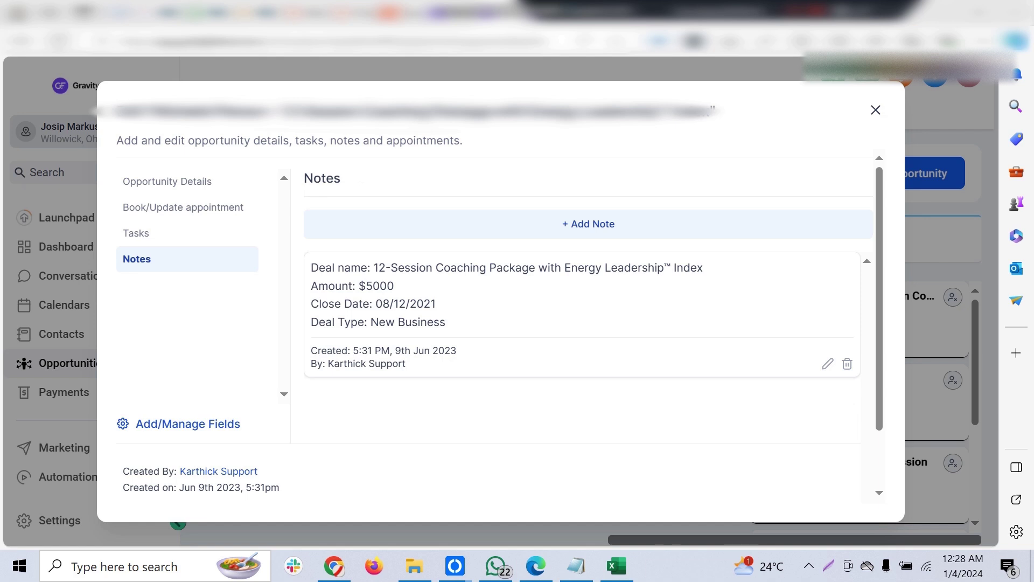
left_click_drag(312, 268, 335, 322)
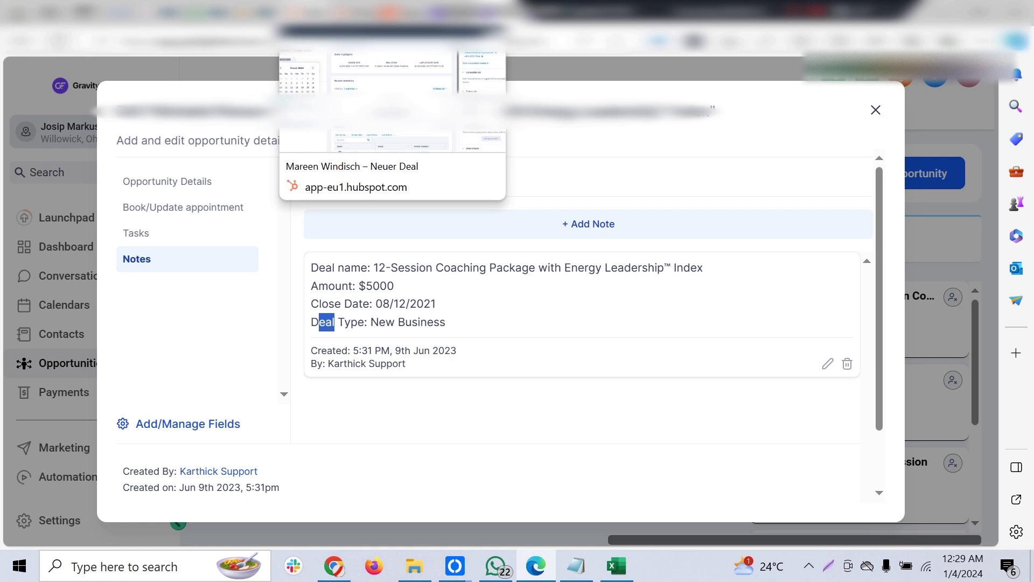
Close the opportunity and review the migration steps in the Hubspot to GHL Migration slides
left_click(876, 110)
left_click(497, 13)
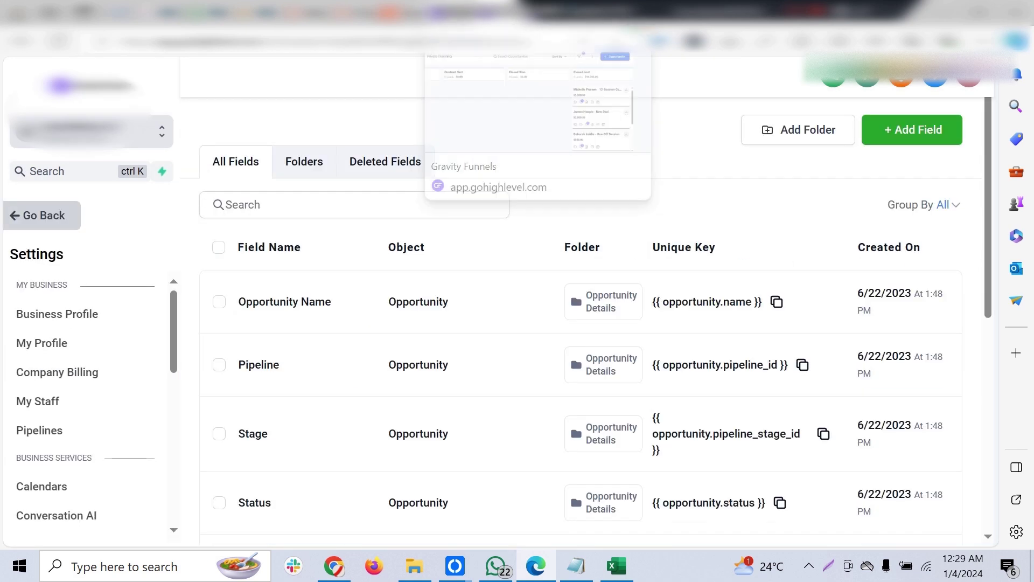
left_click(448, 12)
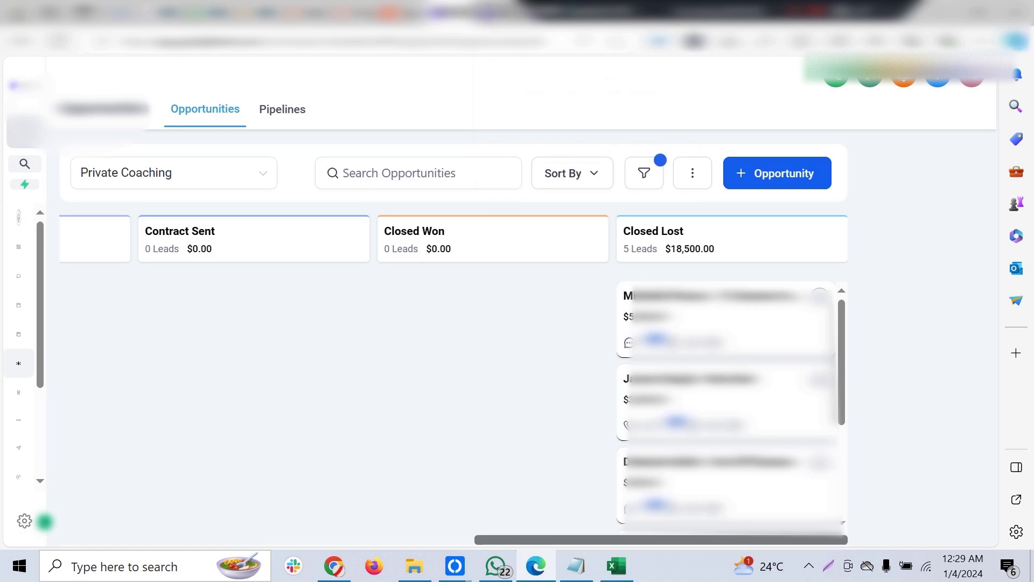
left_click_drag(719, 10, 456, 10)
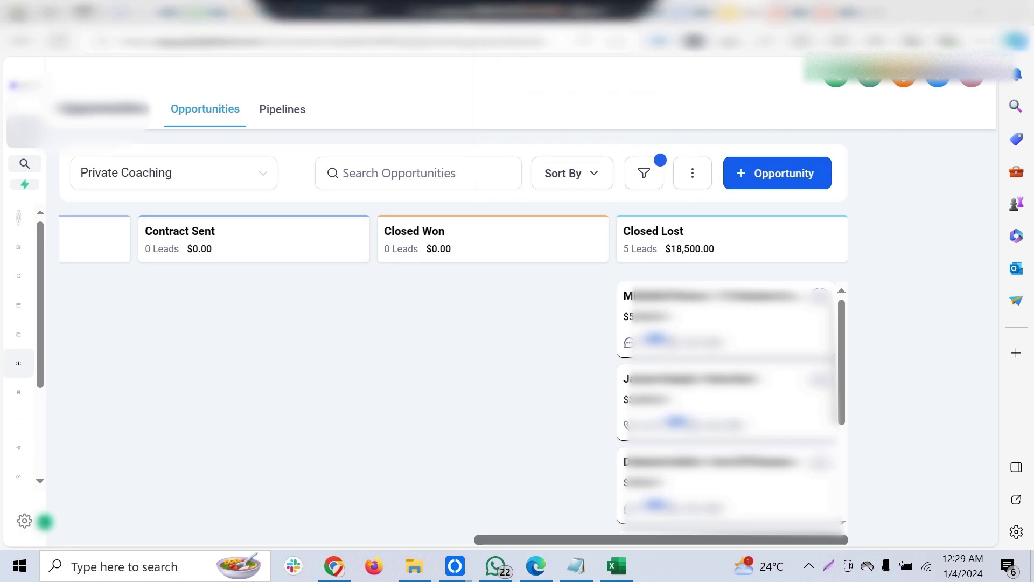
left_click(748, 11)
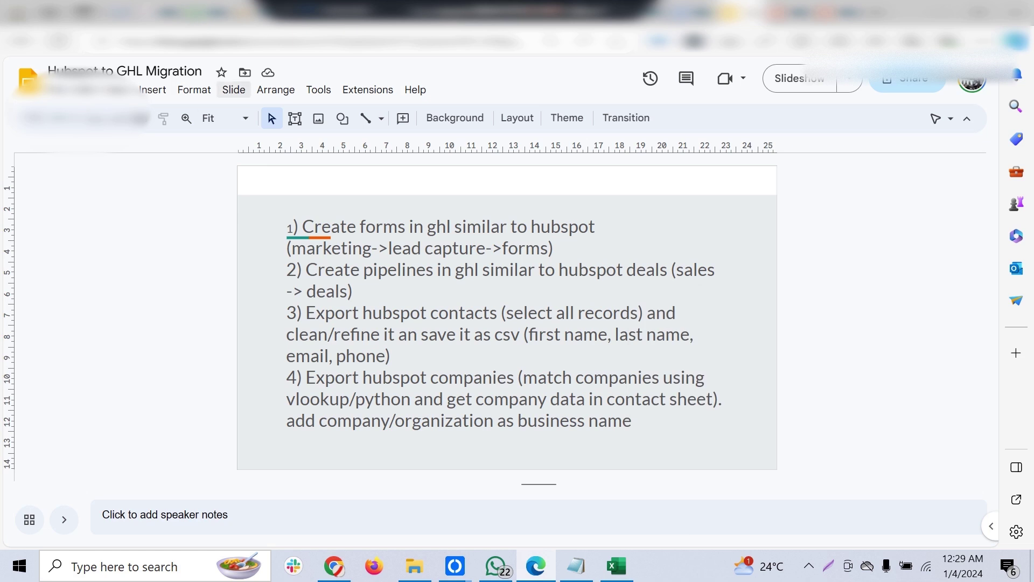
left_click_drag(456, 10, 684, 10)
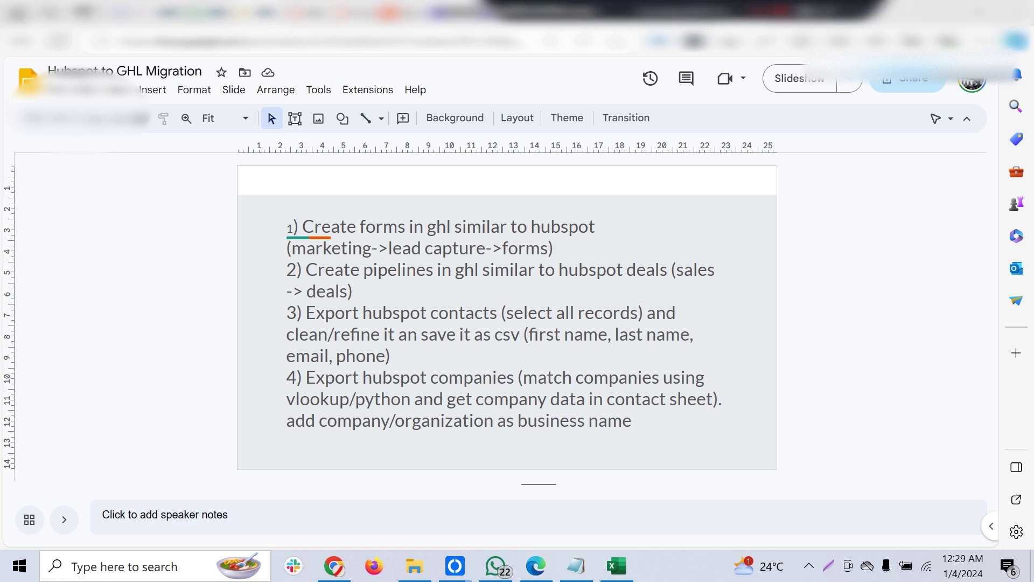
Open the HubSpot contacts list and select all contact records, including those beyond the current page
left_click(307, 12)
left_click(38, 88)
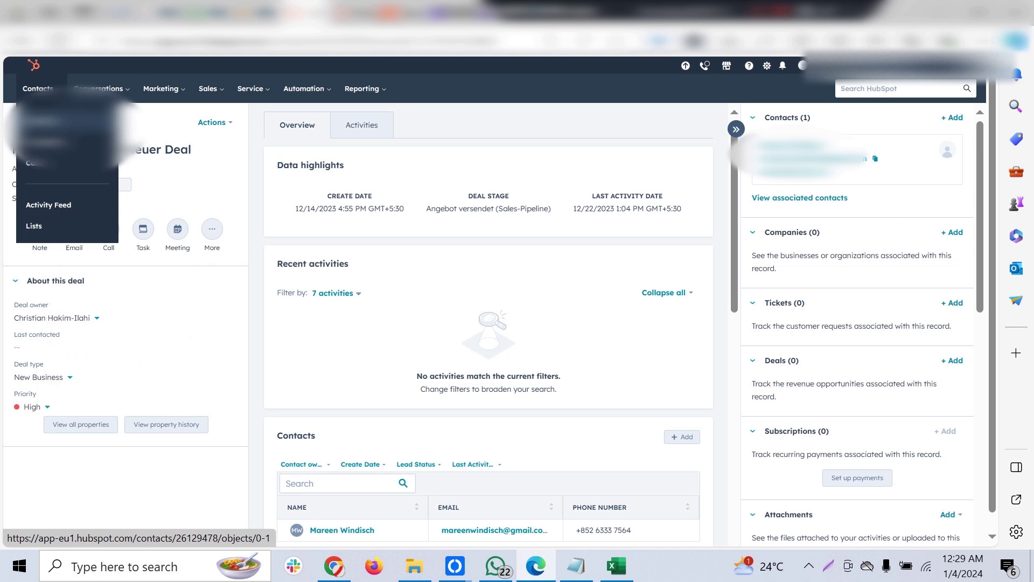
left_click(44, 121)
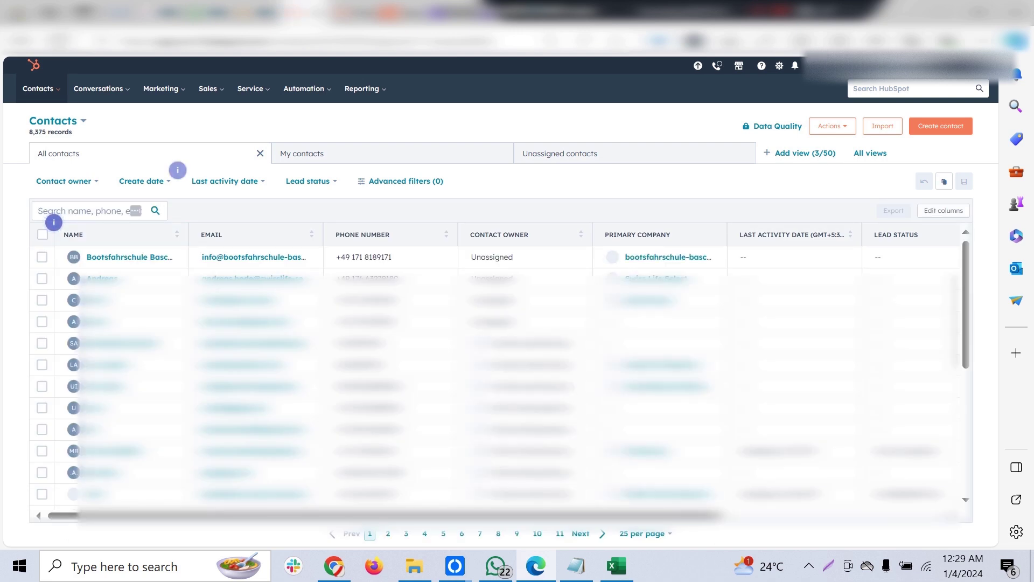
left_click(42, 235)
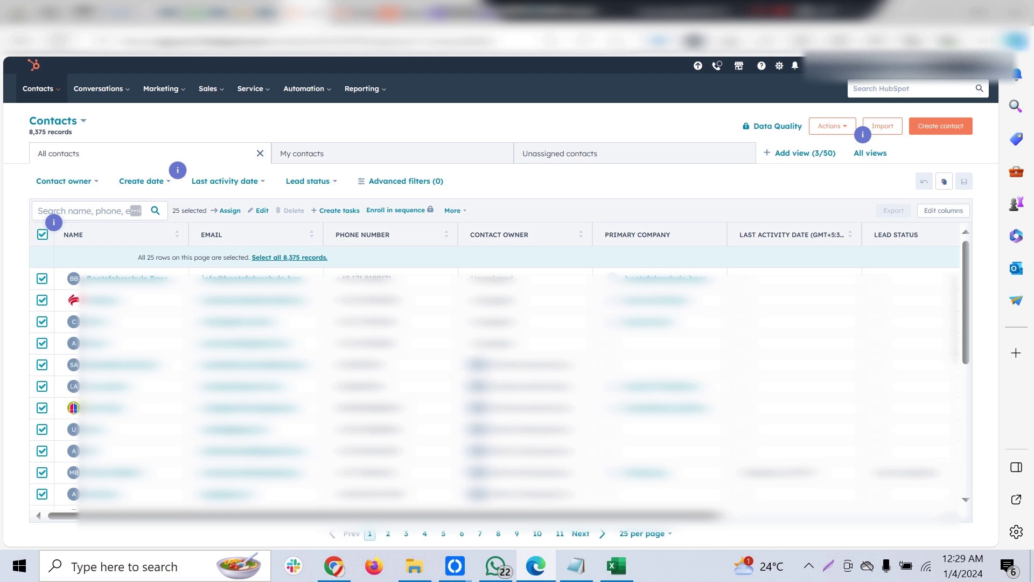
left_click(290, 257)
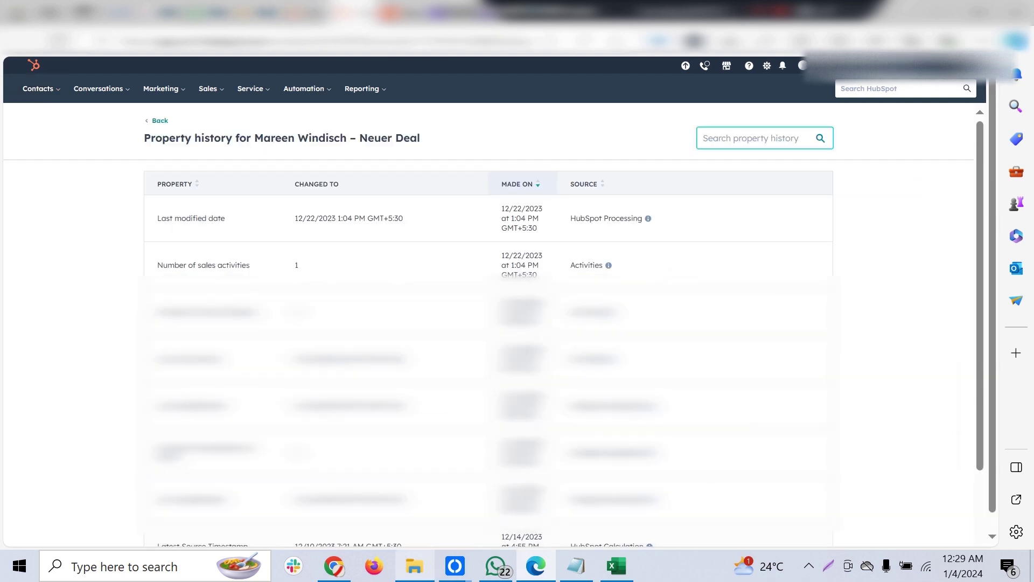
Open the hubspot-crm-exports-all-contacts-2023-06-08_RAW workbook in Excel and examine its column headers
left_click(415, 567)
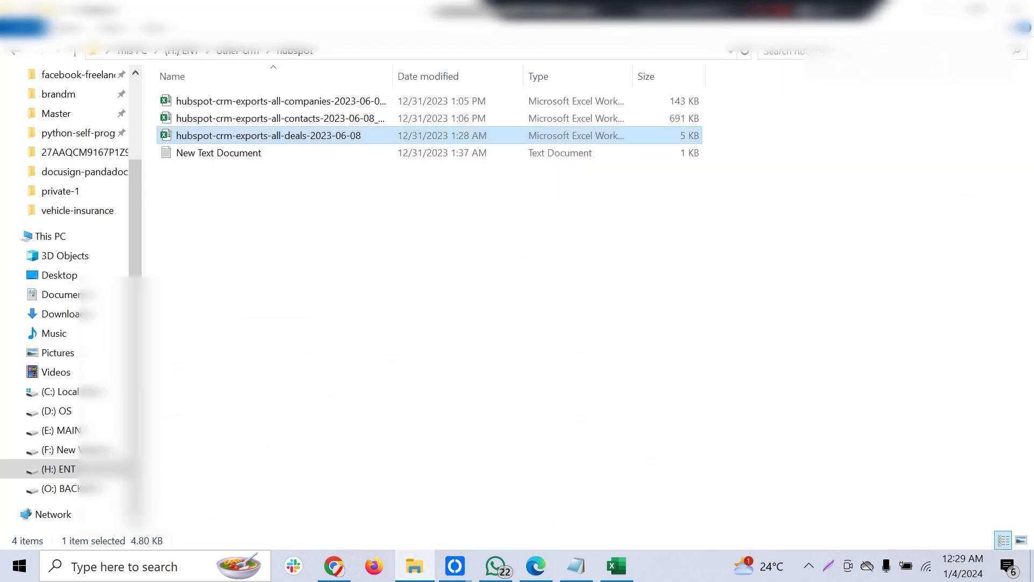
double_click(270, 118)
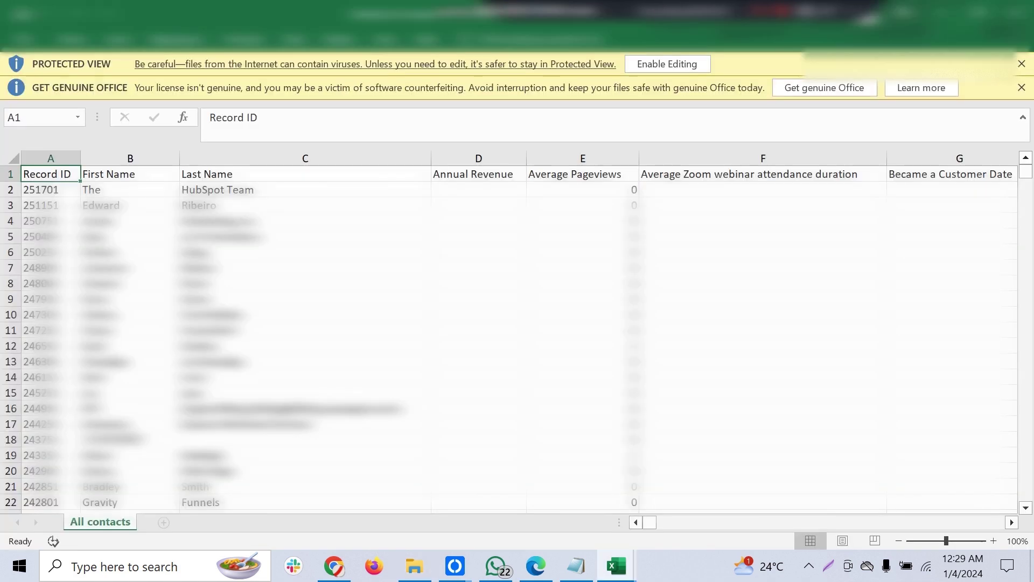
scroll(517, 334, "right", 10)
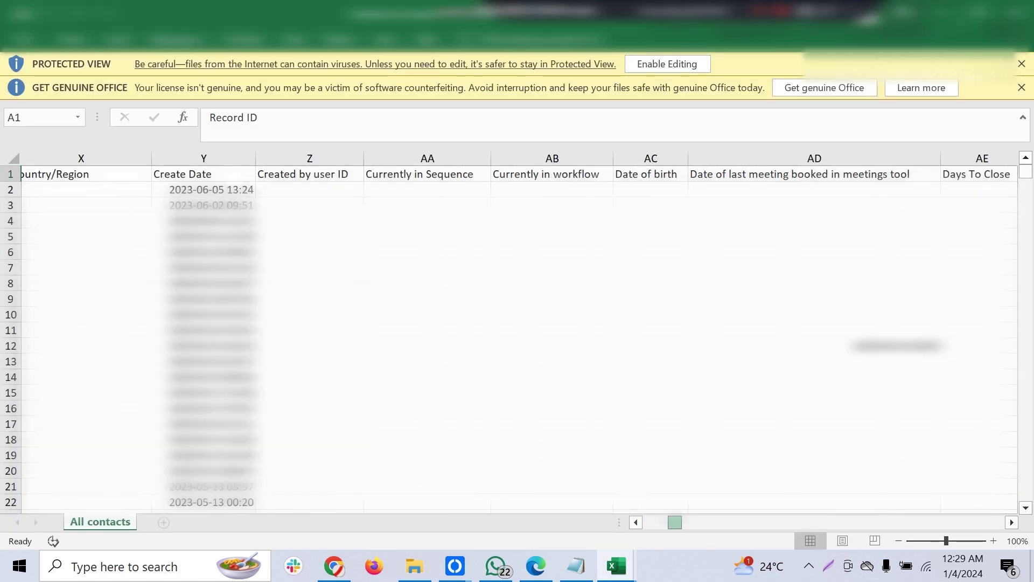
scroll(517, 334, "right", 5)
scroll(518, 334, "right", 4)
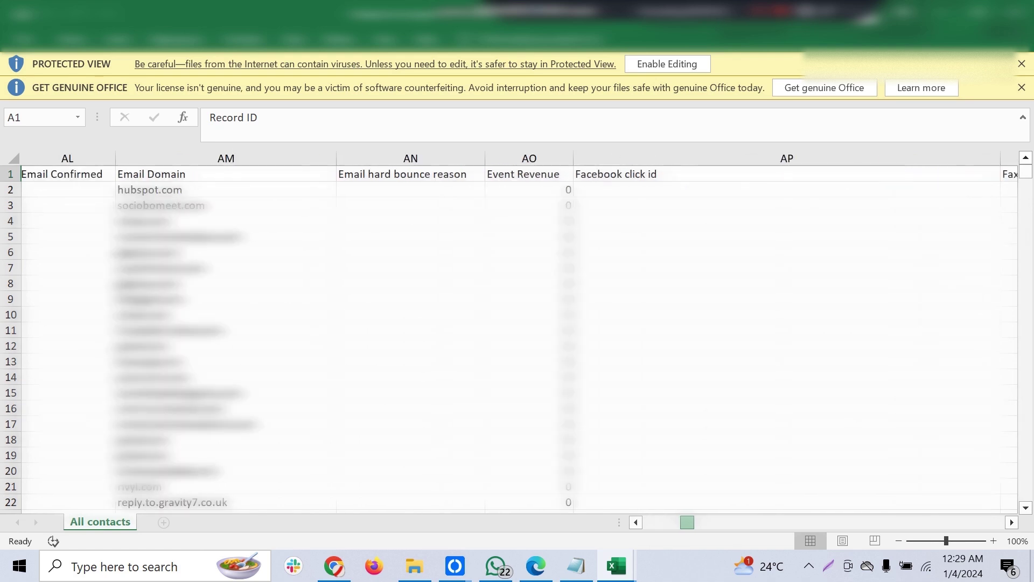
scroll(518, 334, "right", 4)
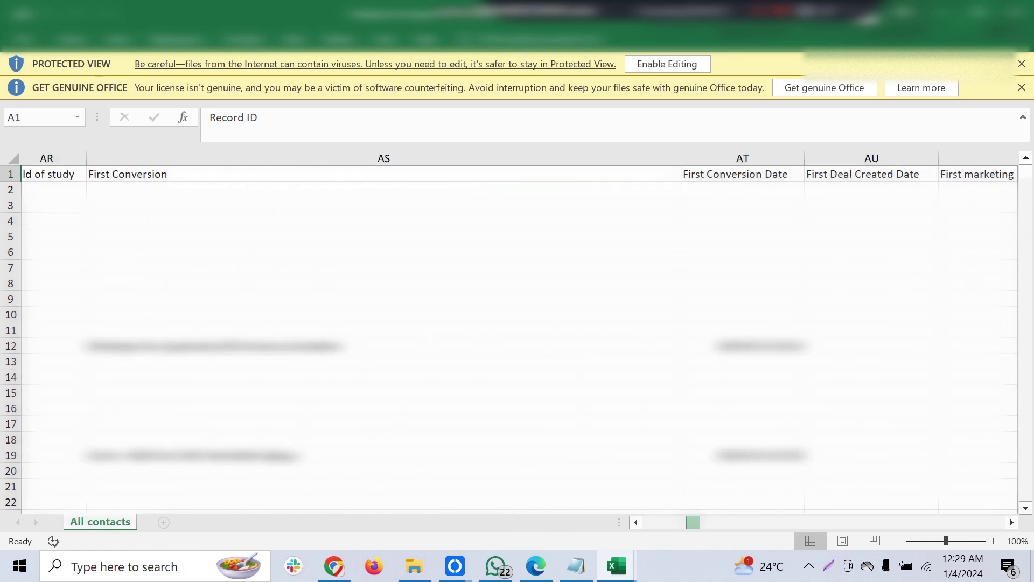
scroll(517, 334, "right", 15)
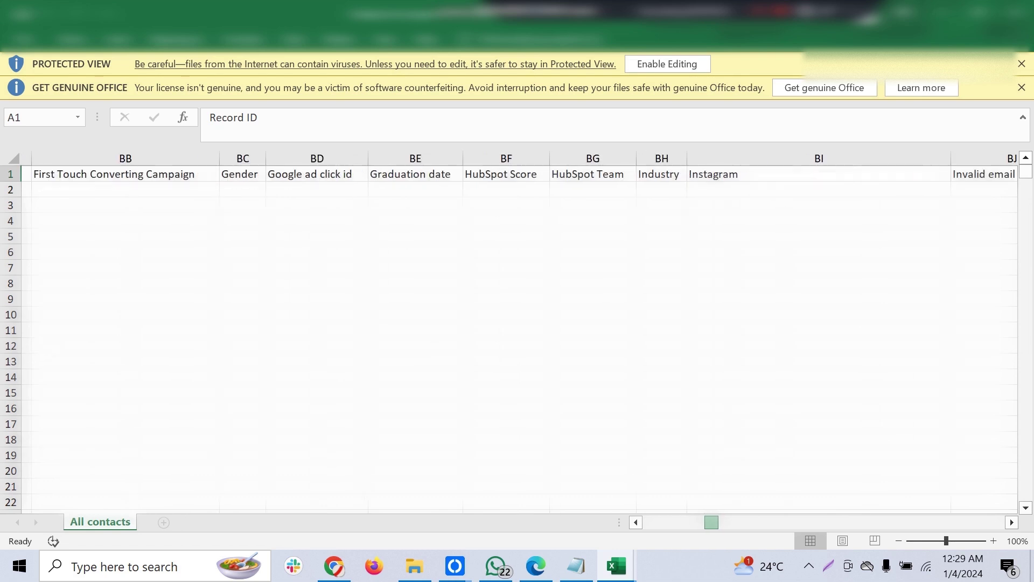
scroll(517, 334, "right", 15)
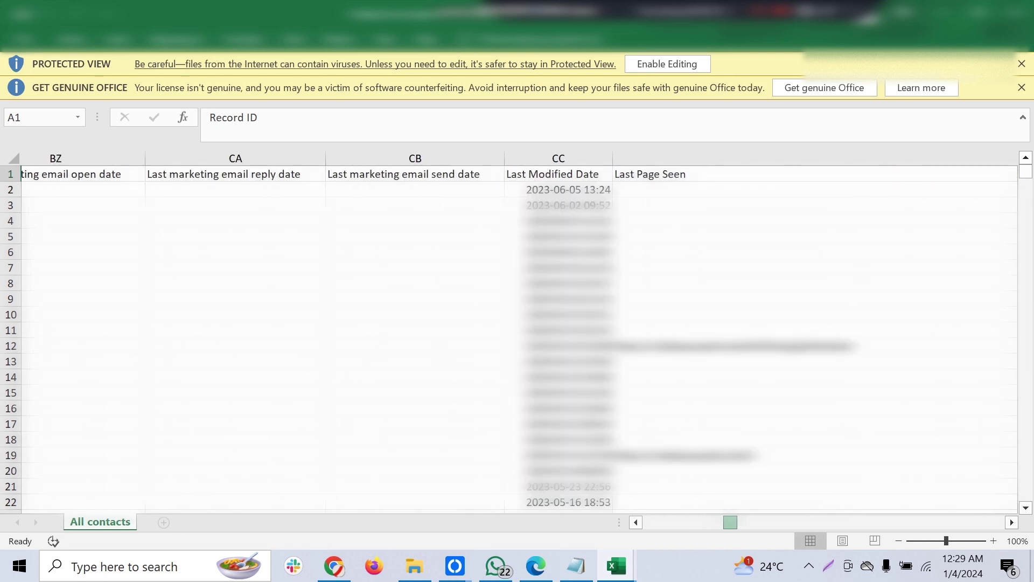
scroll(517, 334, "right", 6)
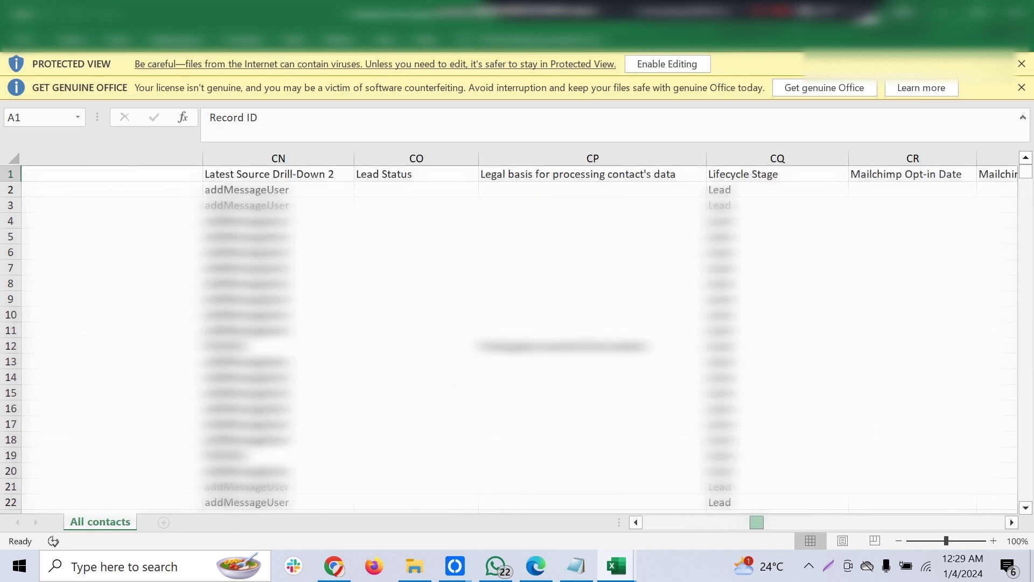
scroll(517, 334, "right", 5)
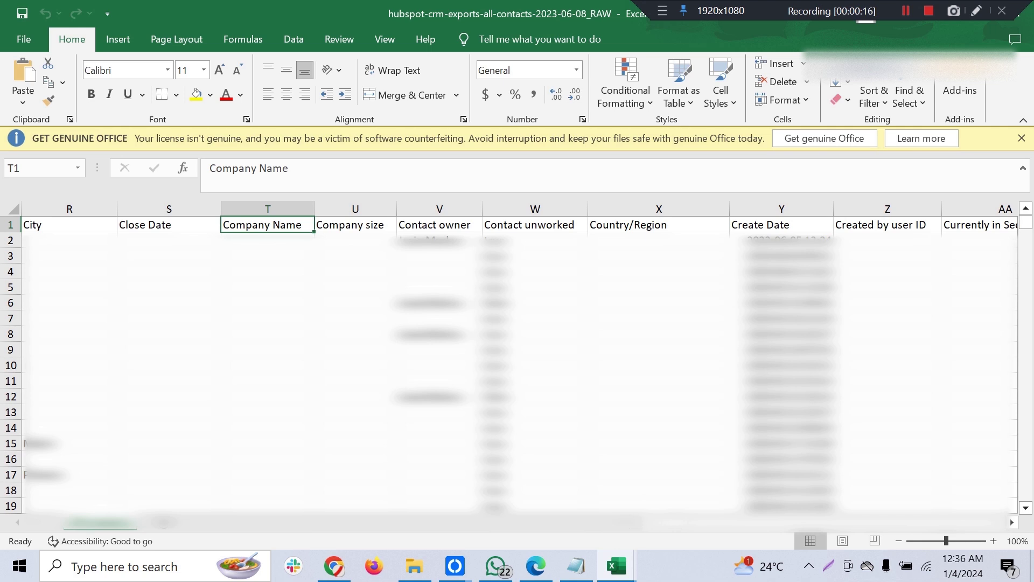
Open the hubspot-crm-exports-all-companies-2023-06-09_RAW workbook and examine its column headers, including Company Domain Name and Company name
left_click(415, 566)
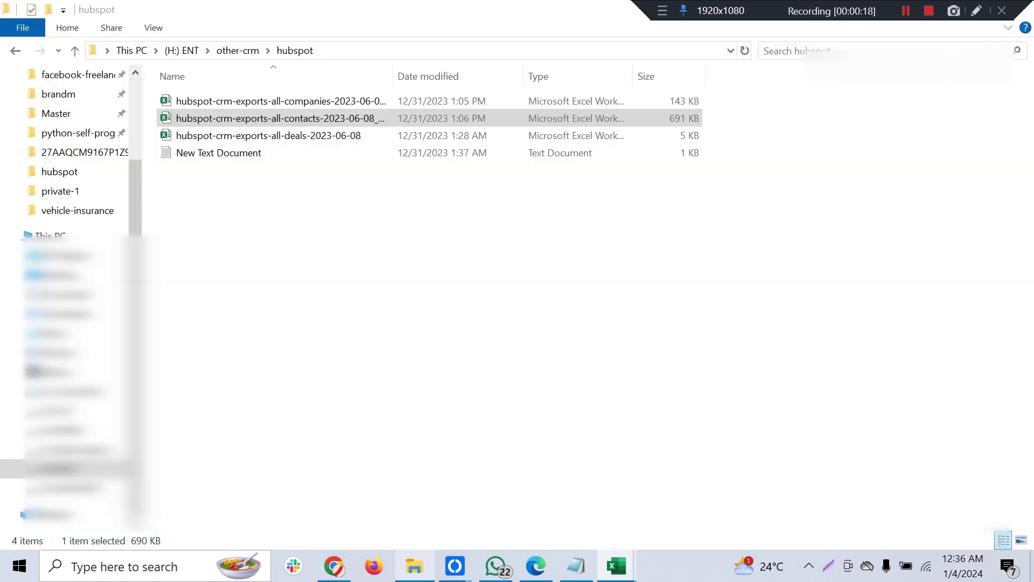
left_click(280, 102)
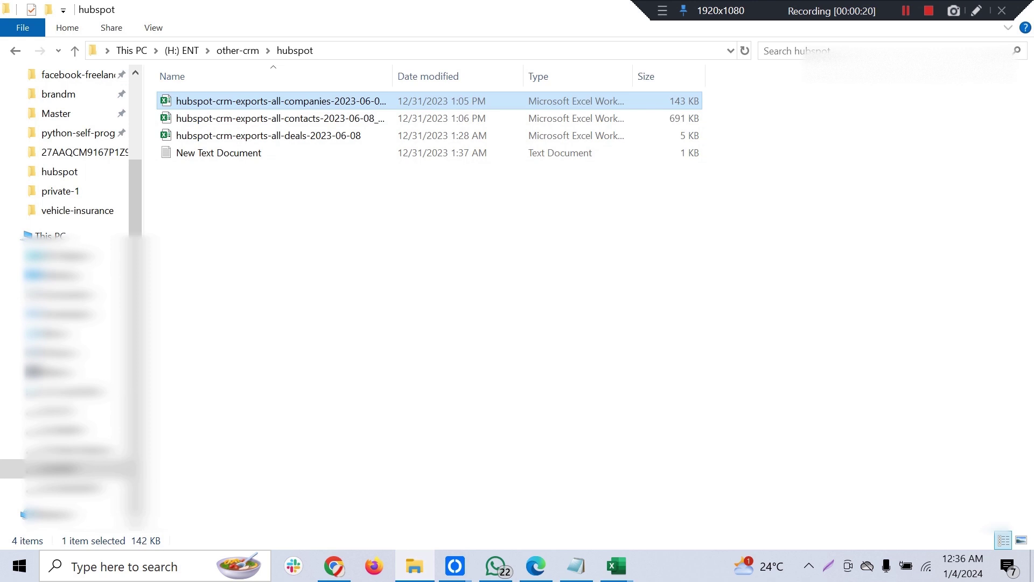
key("alt+Tab")
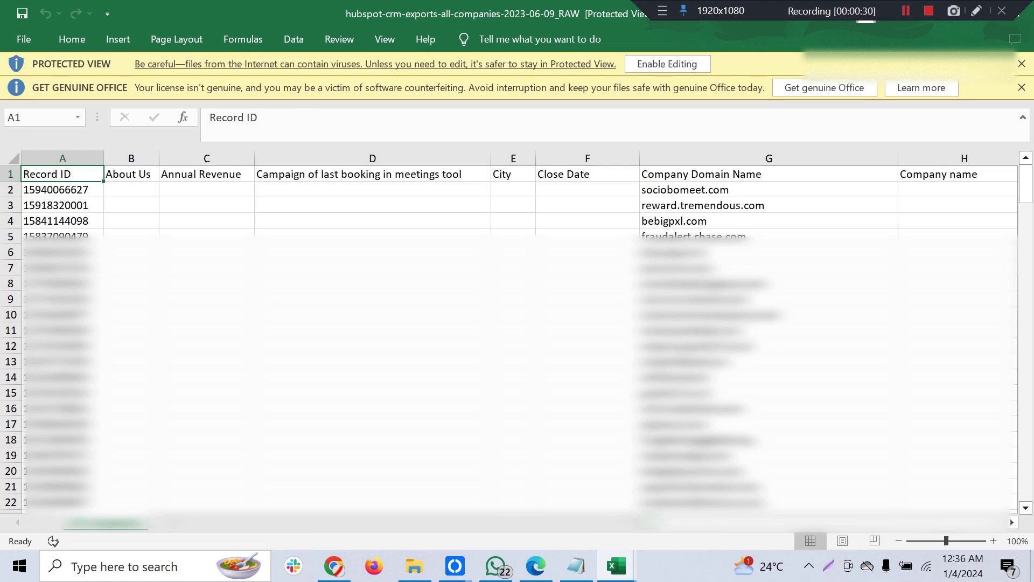
scroll(520, 331, "right", 10)
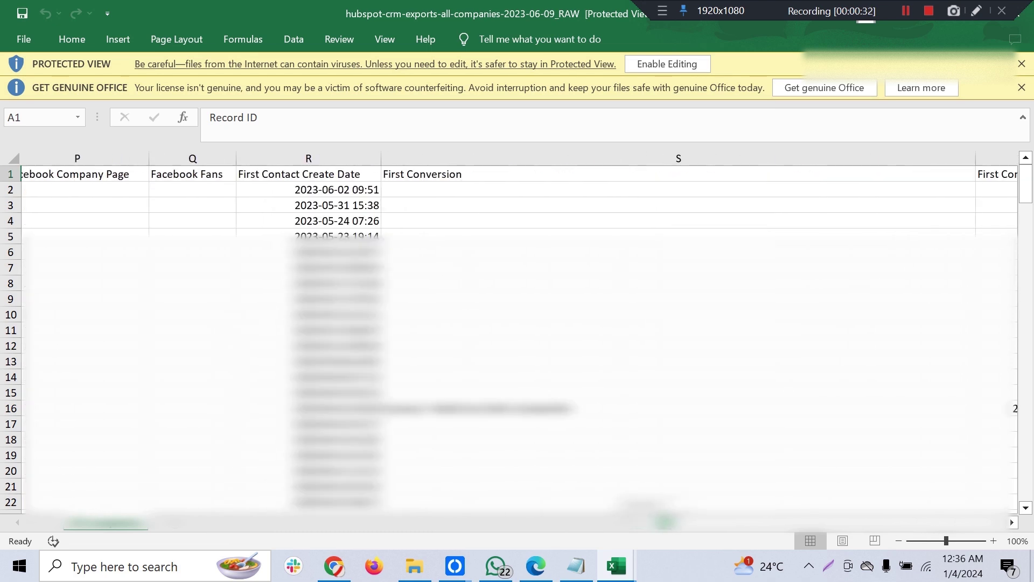
scroll(520, 331, "right", 15)
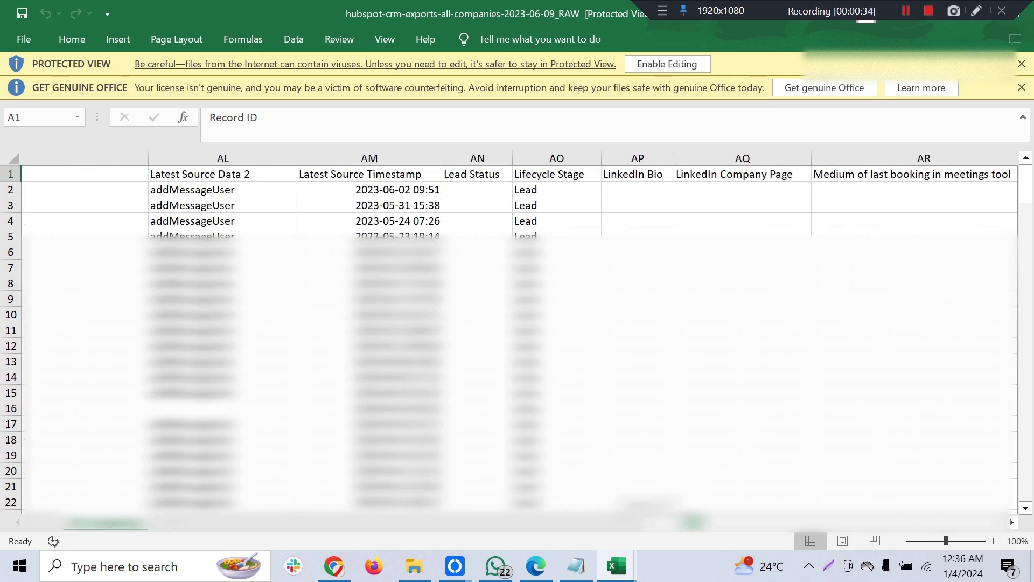
scroll(519, 332, "right", 15)
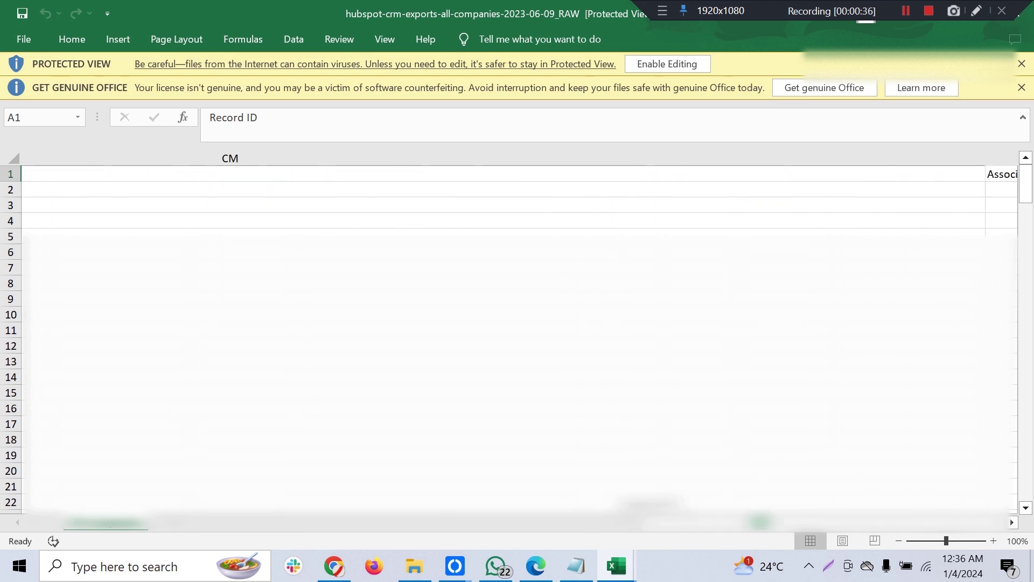
left_click_drag(771, 522, 653, 522)
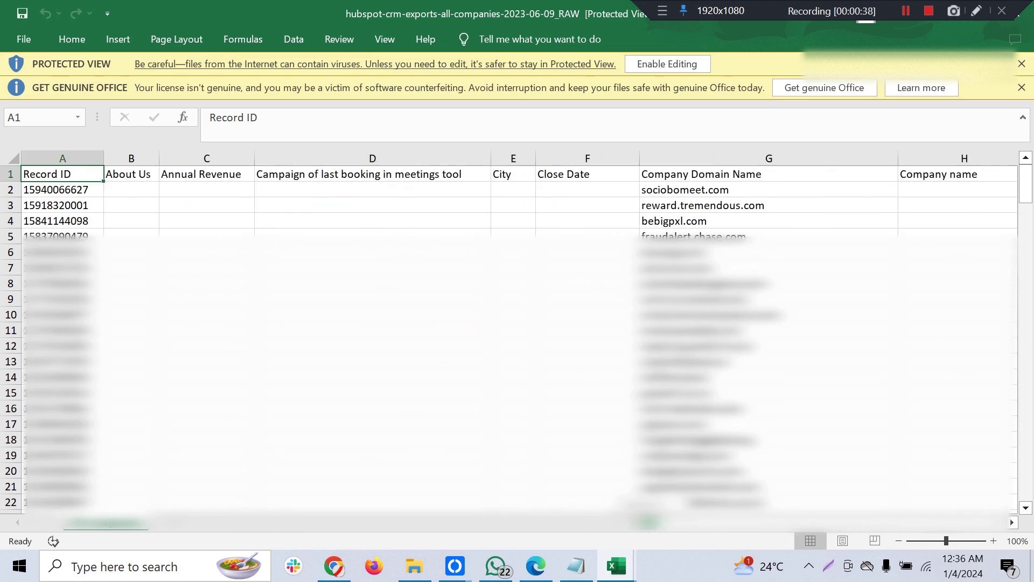
Return to the contacts export workbook and examine the columns from Company Name back to First Name and Last Name
left_click(616, 566)
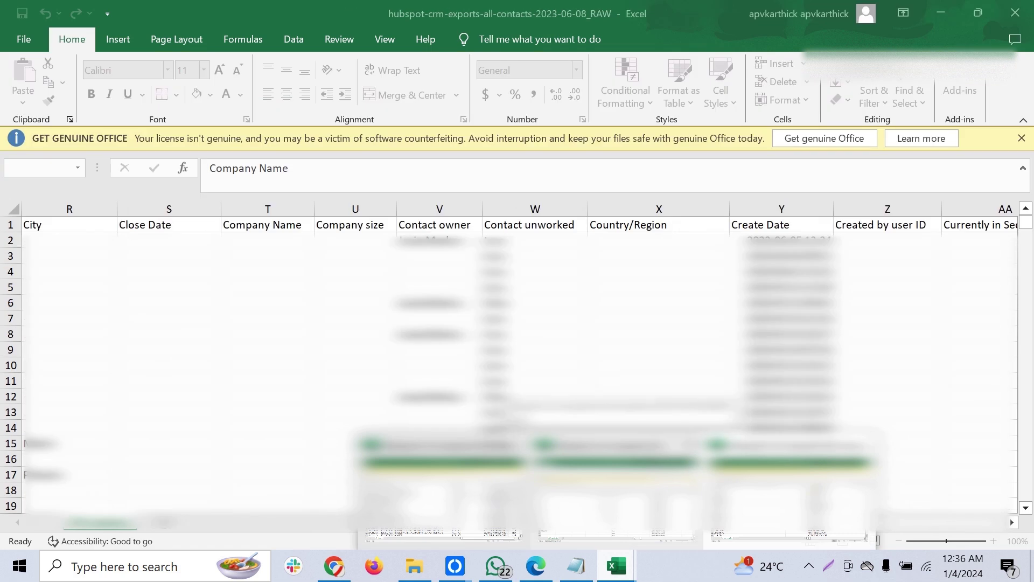
left_click(617, 493)
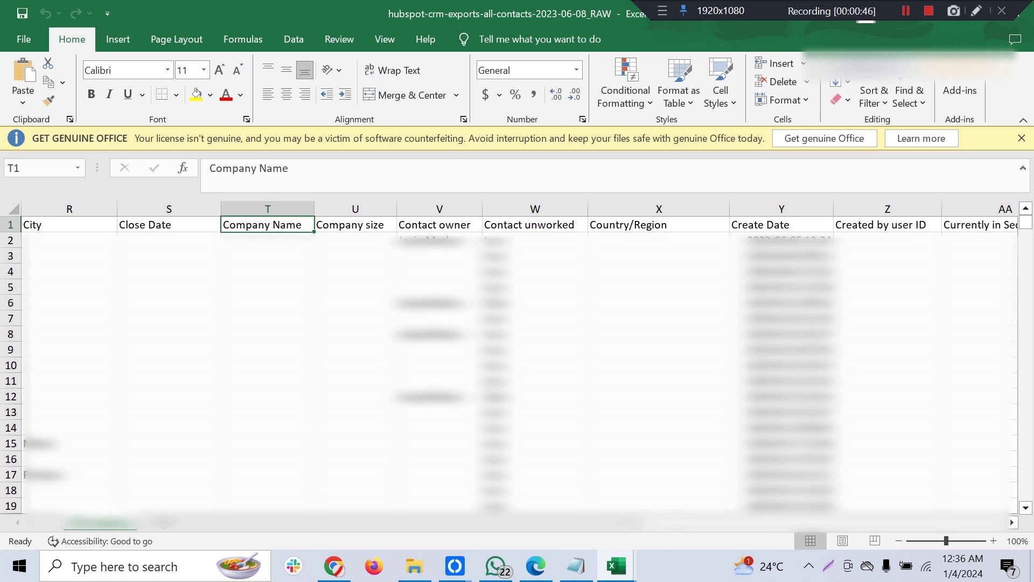
scroll(517, 367, "left", 4)
scroll(517, 367, "left", 5)
scroll(517, 366, "left", 6)
scroll(517, 367, "left", 5)
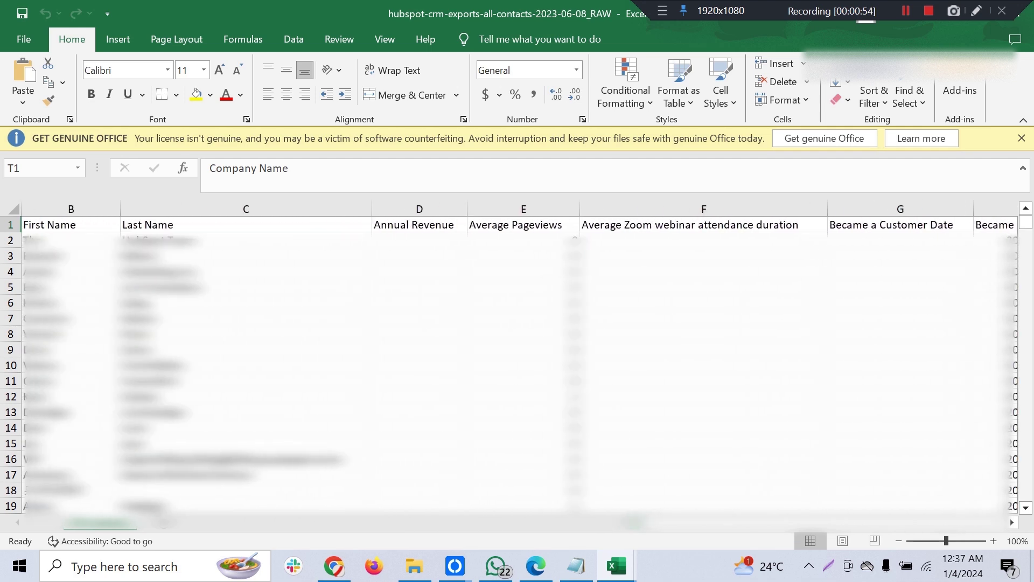
scroll(517, 367, "right", 2)
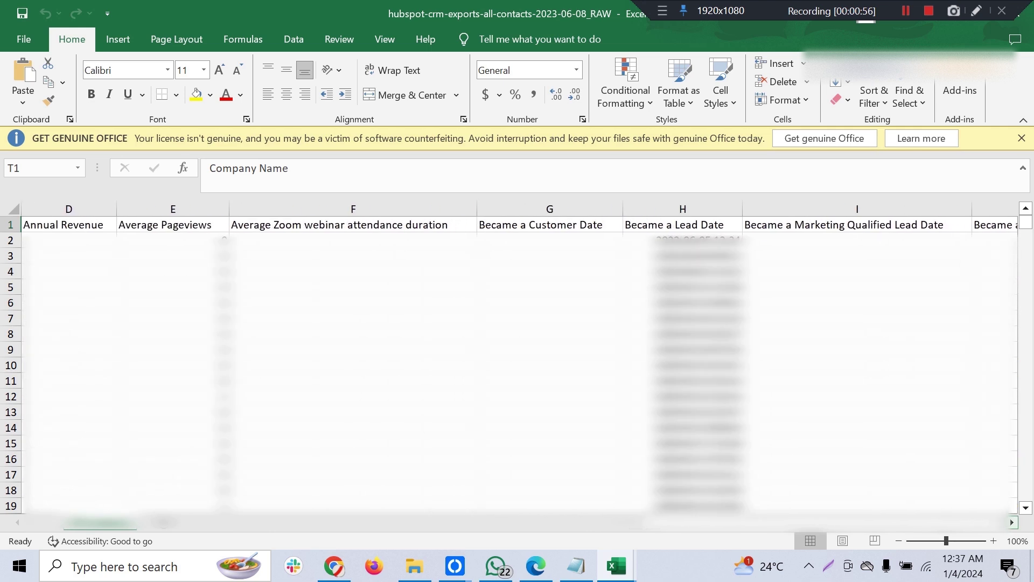
scroll(517, 367, "right", 1)
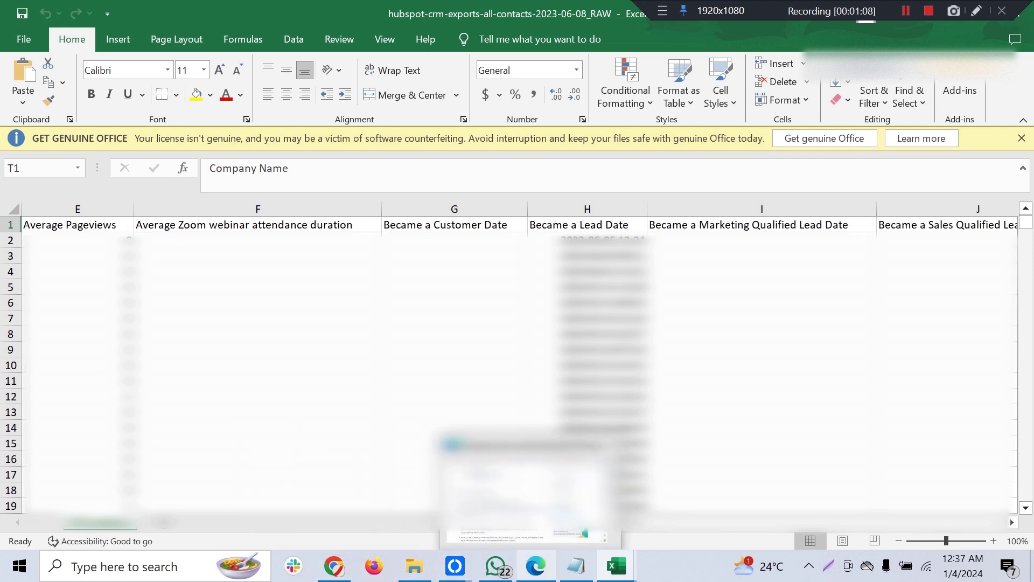
Switch from Excel to the browser and locate the Business Name field on the GoHighLevel contact record
left_click(532, 495)
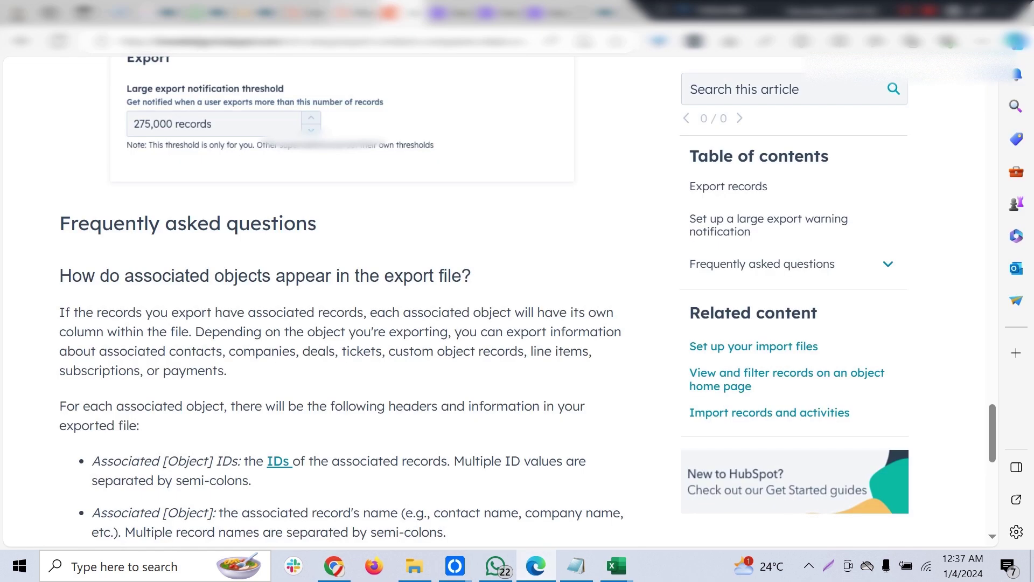
left_click(353, 13)
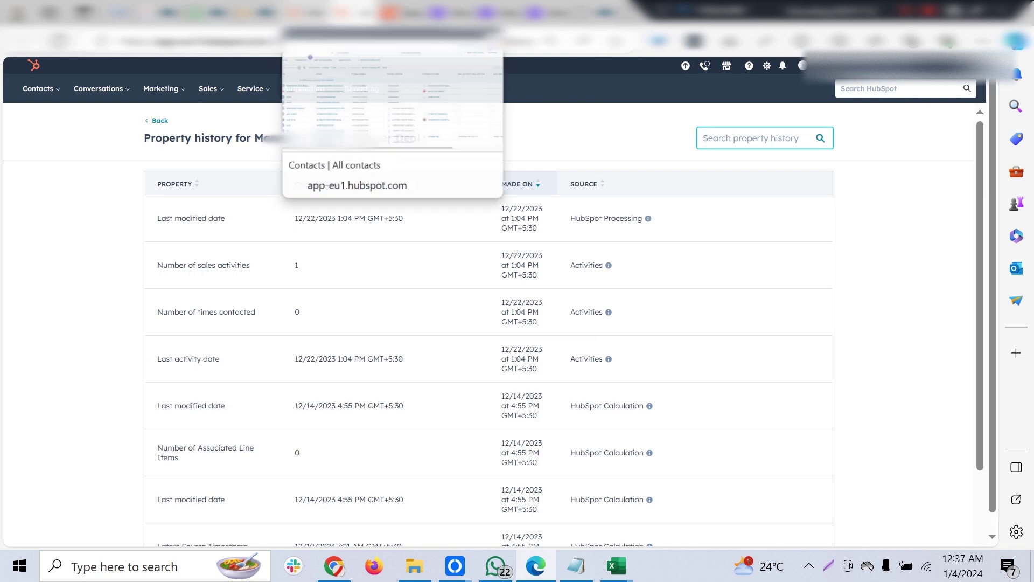
left_click(487, 13)
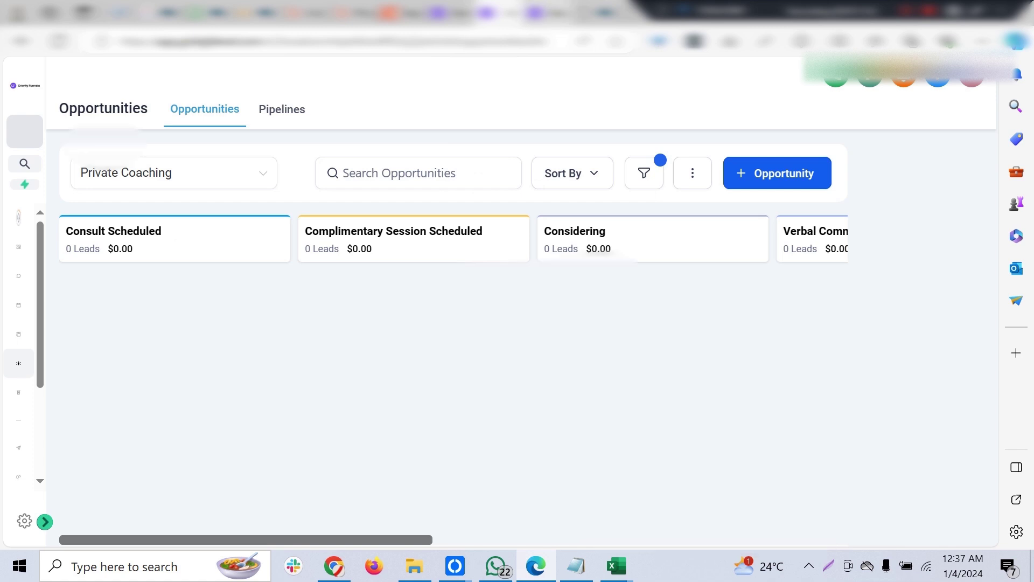
left_click(539, 12)
left_click(156, 293)
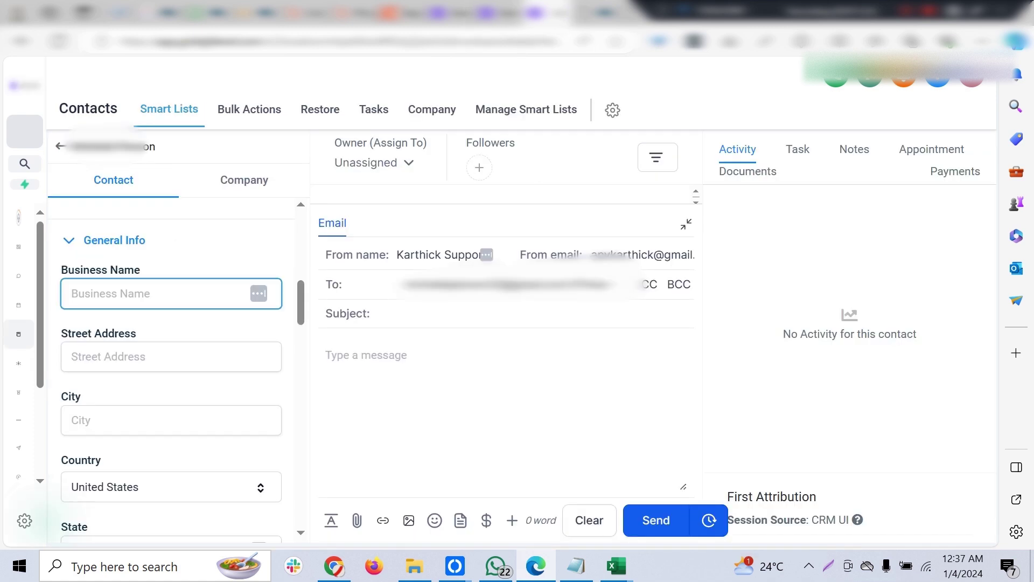
Examine the contact record's Lifetime Value field and the Additional Info fields
scroll(171, 361, "down", 8)
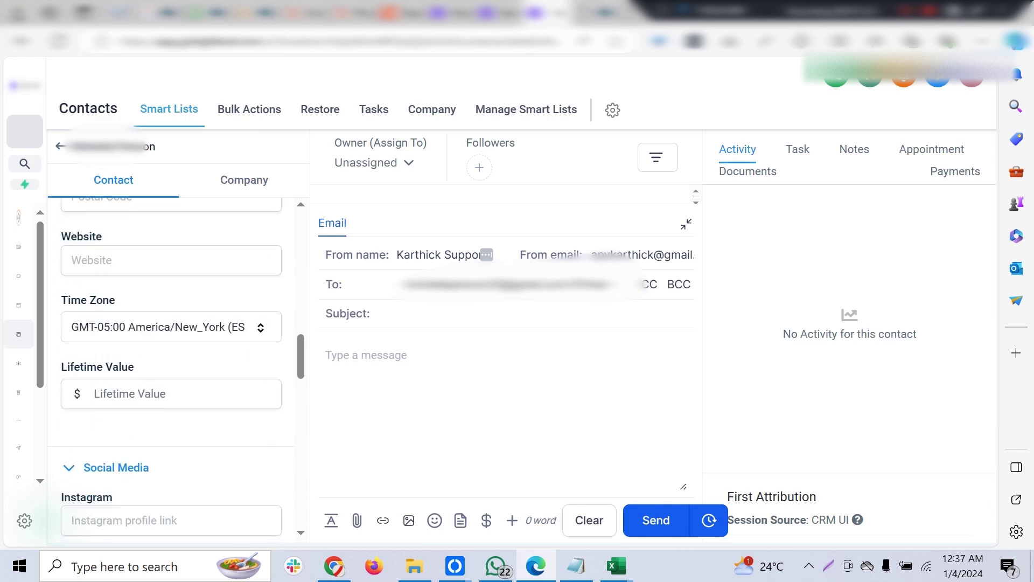
left_click_drag(61, 367, 134, 367)
left_click(172, 394)
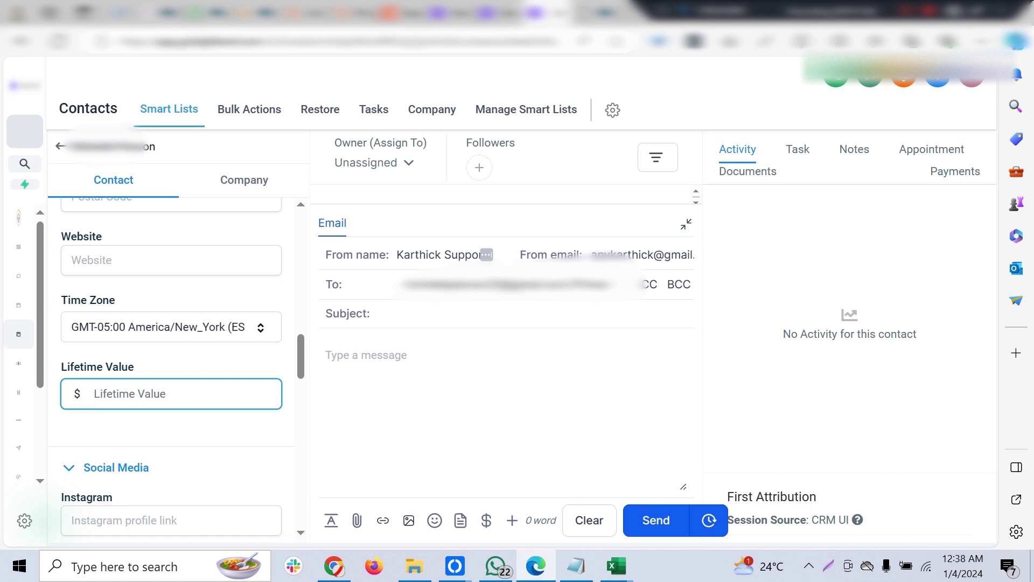
scroll(171, 370, "down", 7)
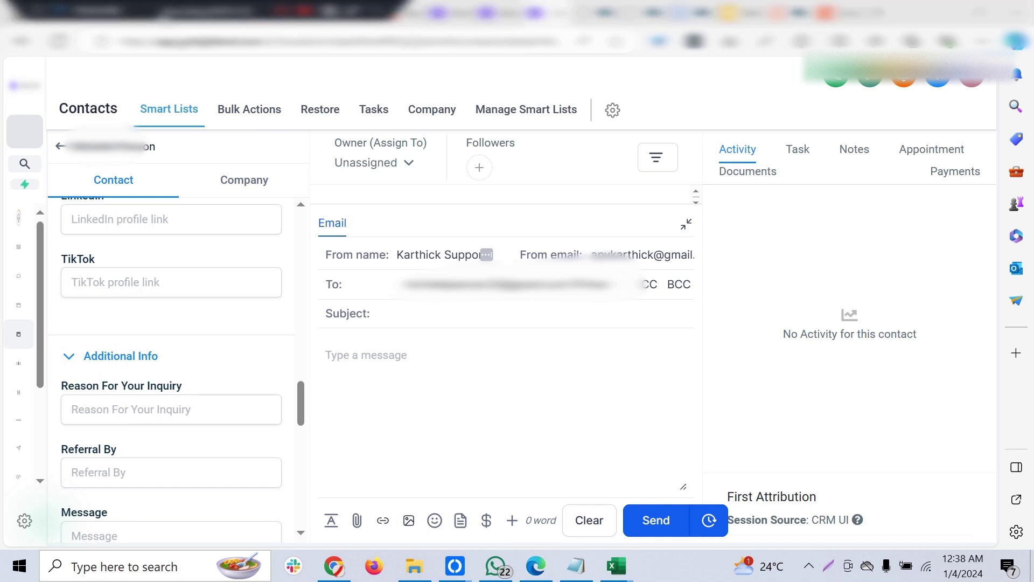
Advance the Hubspot to GHL Migration slides to items 5 through 8 and open the marketing Forms page in HubSpot
left_click(742, 13)
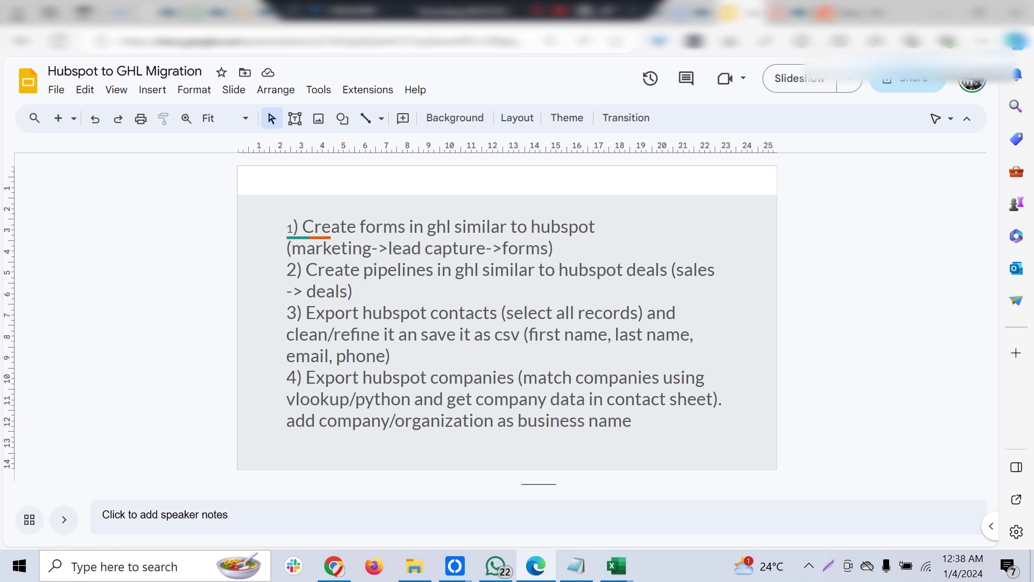
key("Down")
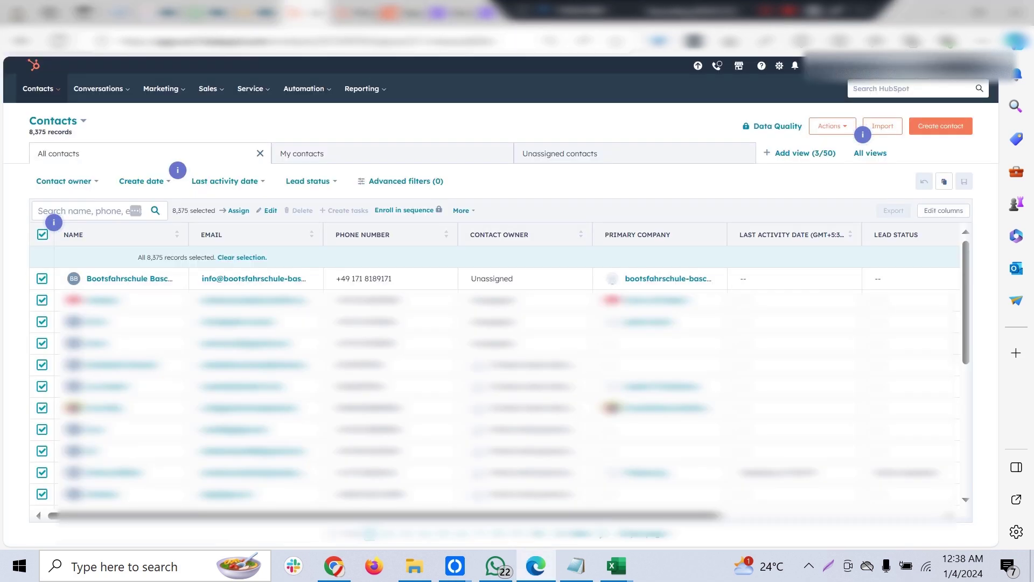
left_click(164, 89)
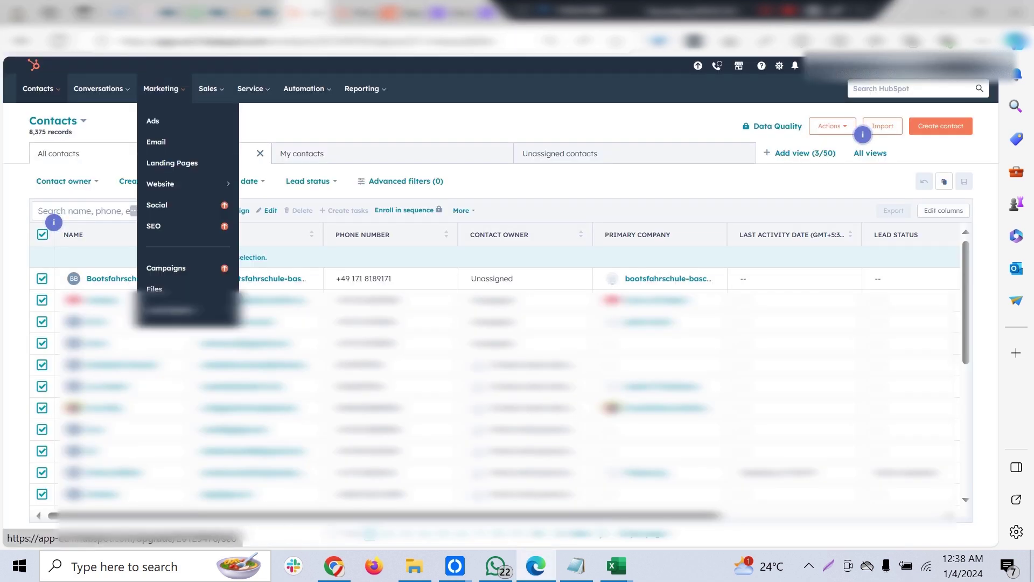
mouse_move(171, 310)
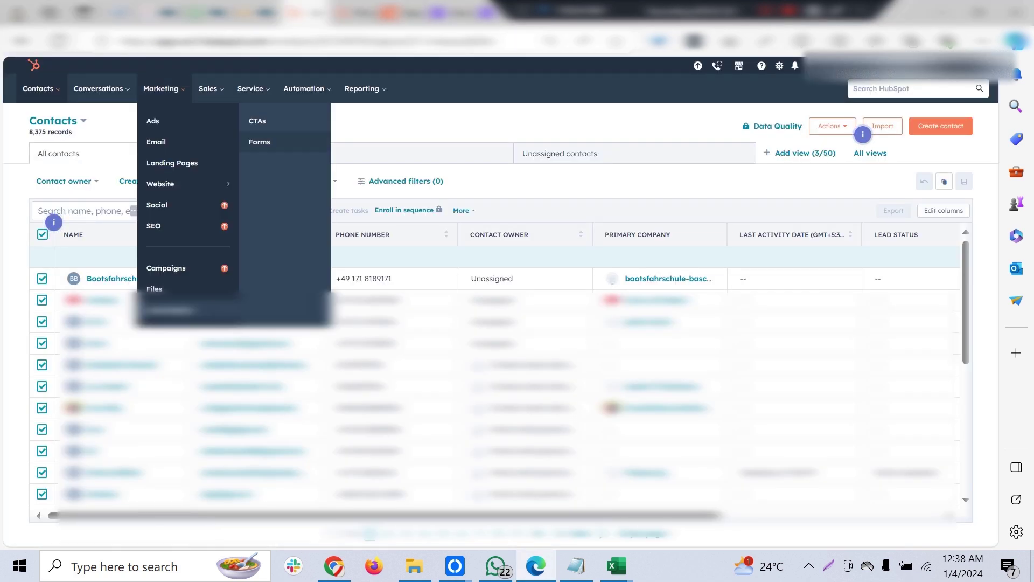
left_click(260, 142)
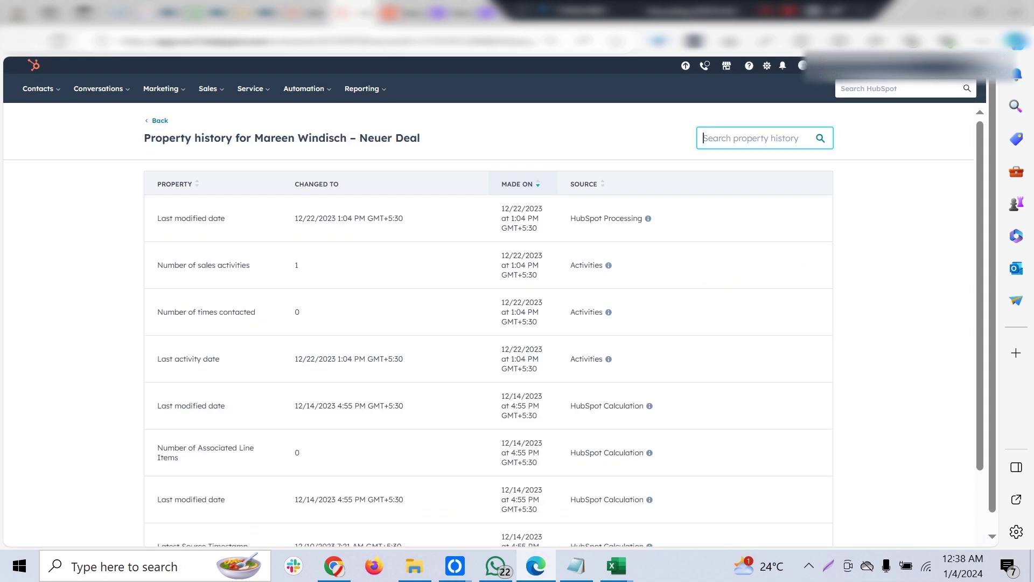
Return to the GoHighLevel contact record and examine the tags in its Actions section
left_click_drag(654, 12, 243, 51)
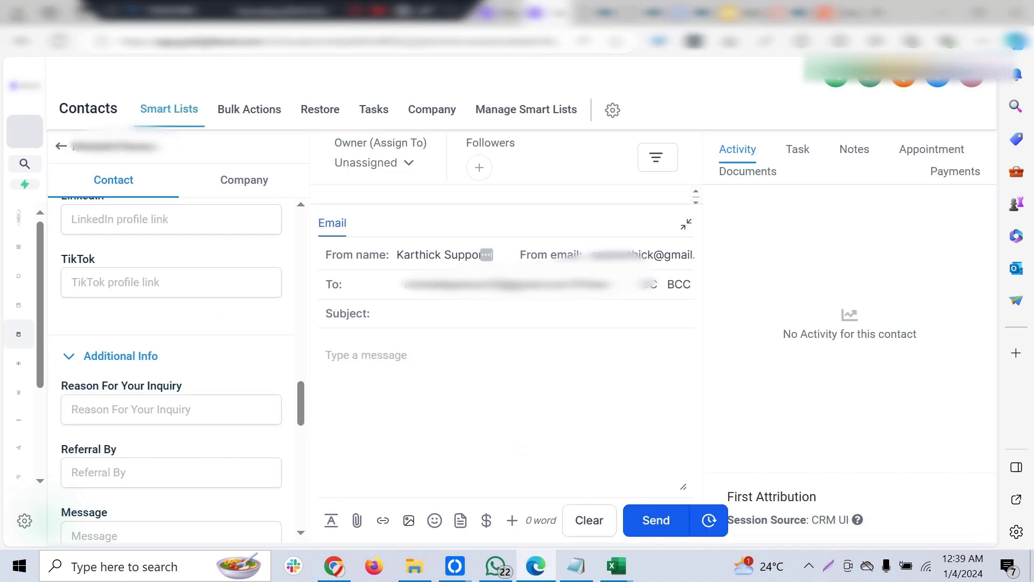
scroll(172, 370, "down", 6)
scroll(171, 370, "up", 2)
scroll(171, 371, "down", 1)
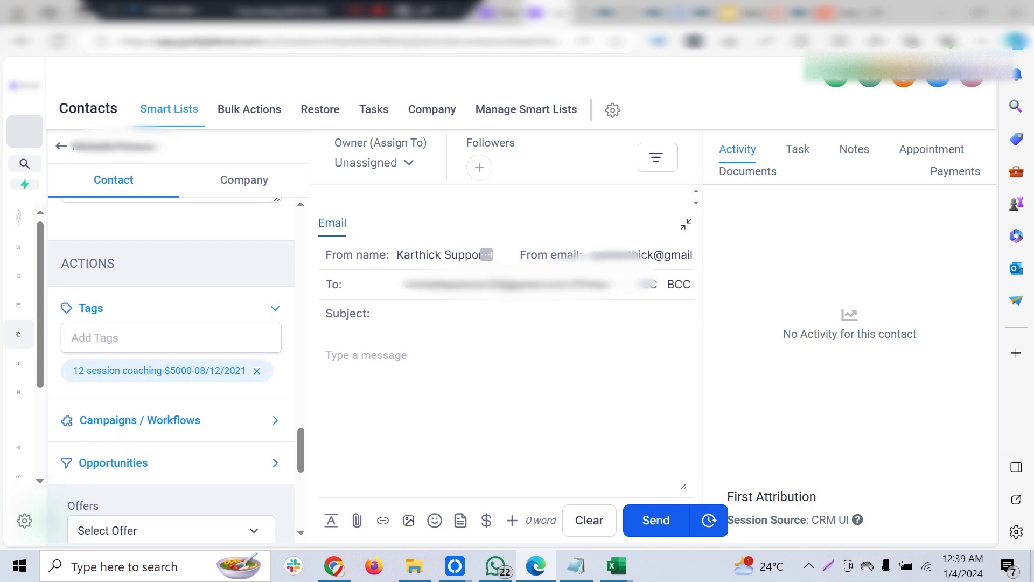
Highlight item 7 about deal details in the migration slides and open the notes of the first Closed Lost opportunity in the Private Coaching pipeline
left_click(741, 13)
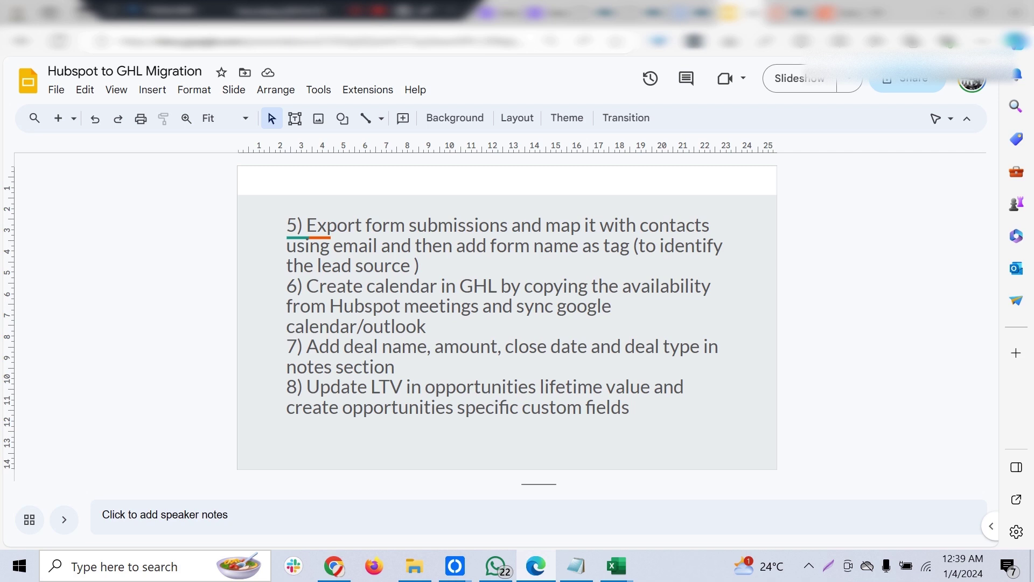
left_click_drag(395, 367, 307, 346)
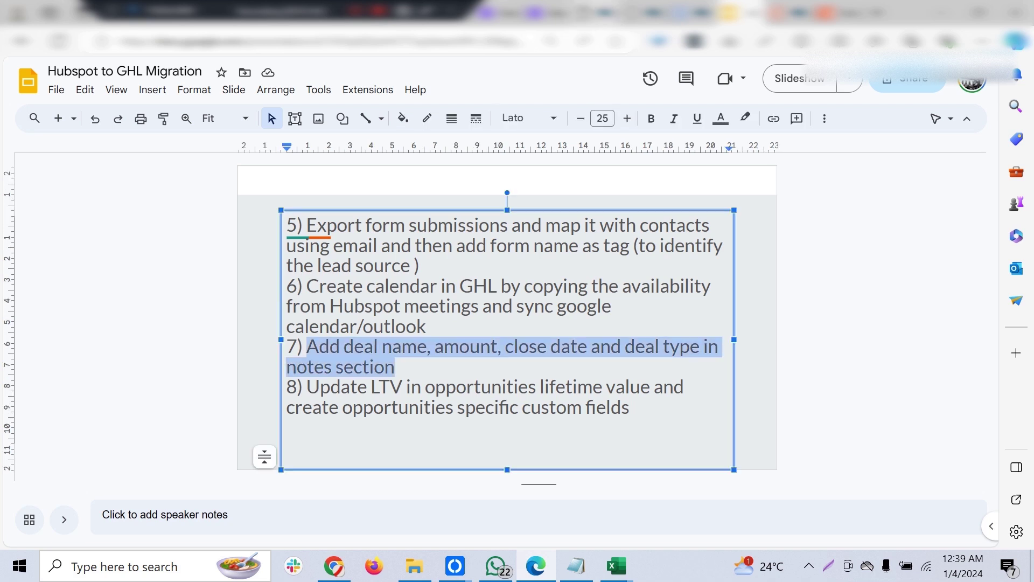
left_click(506, 13)
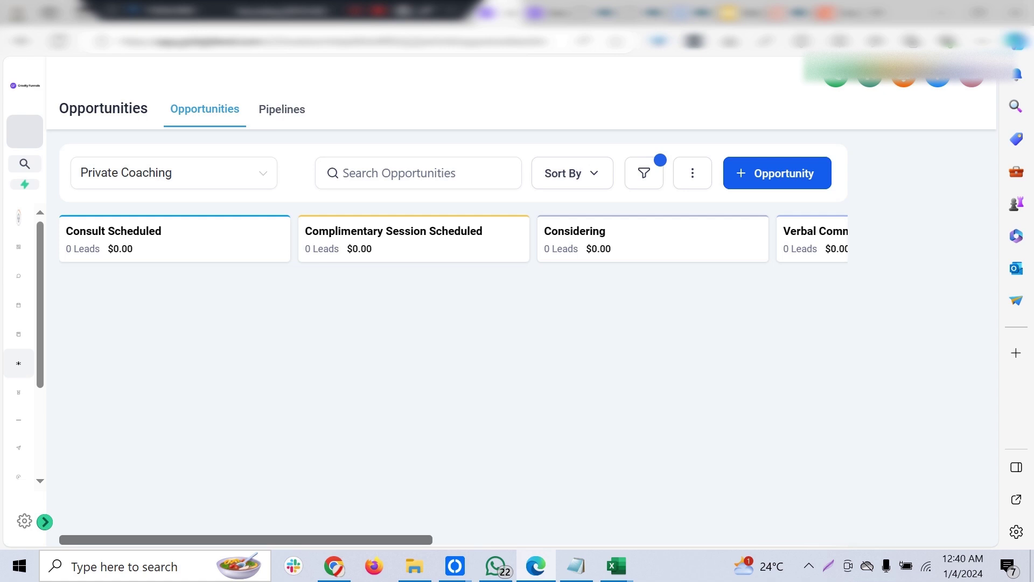
scroll(453, 378, "right", 11)
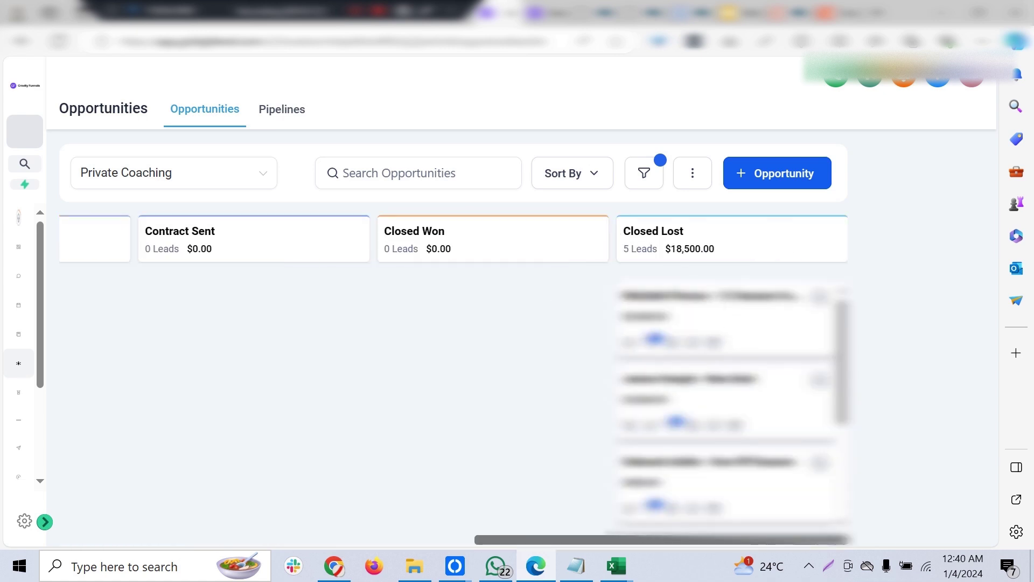
left_click(710, 297)
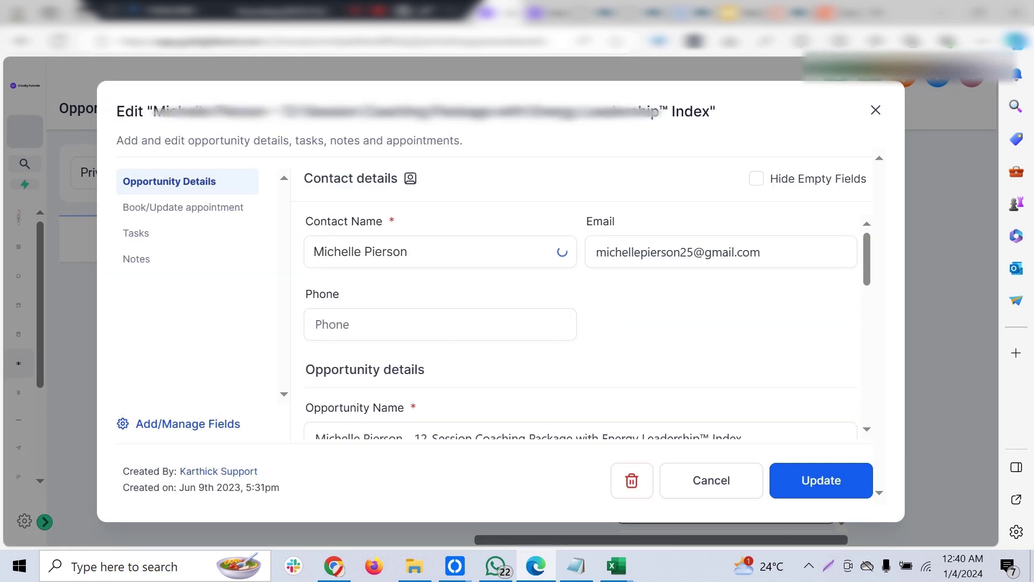
left_click(136, 259)
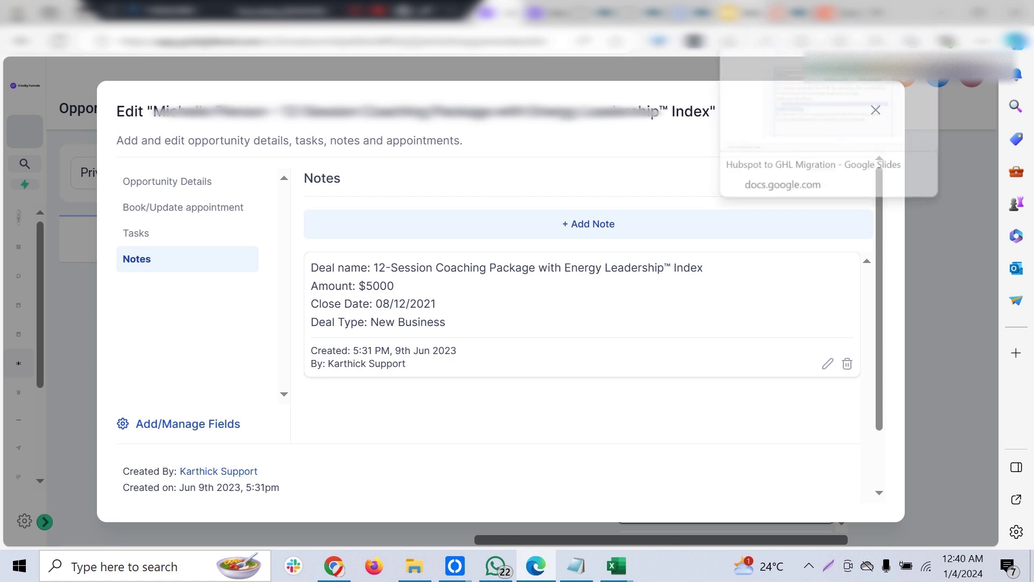
Read through the hubspot to ghl Questions document, including the Instagram contact and tag answers, and return to the opportunity's notes
left_click(741, 12)
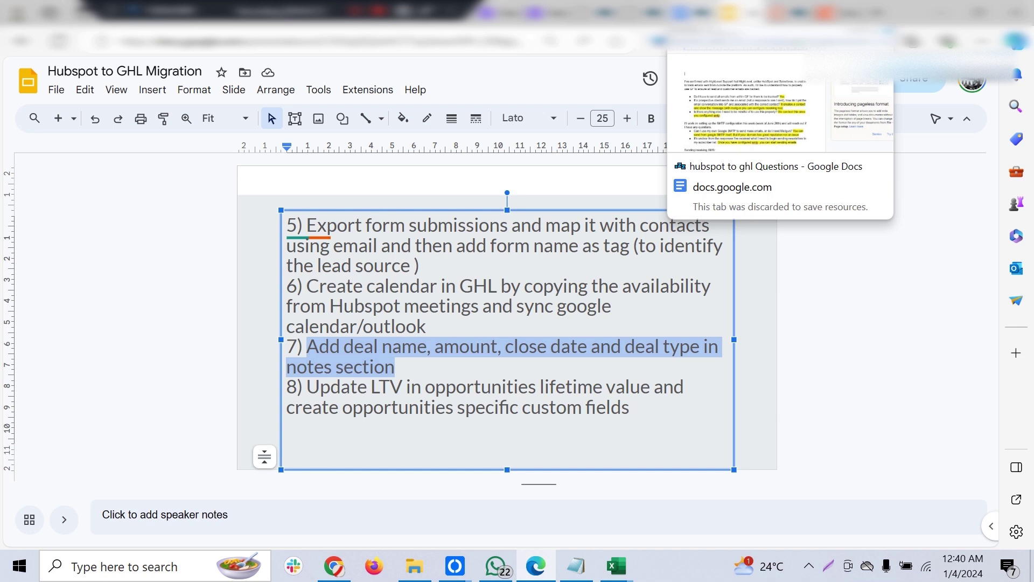
left_click(680, 12)
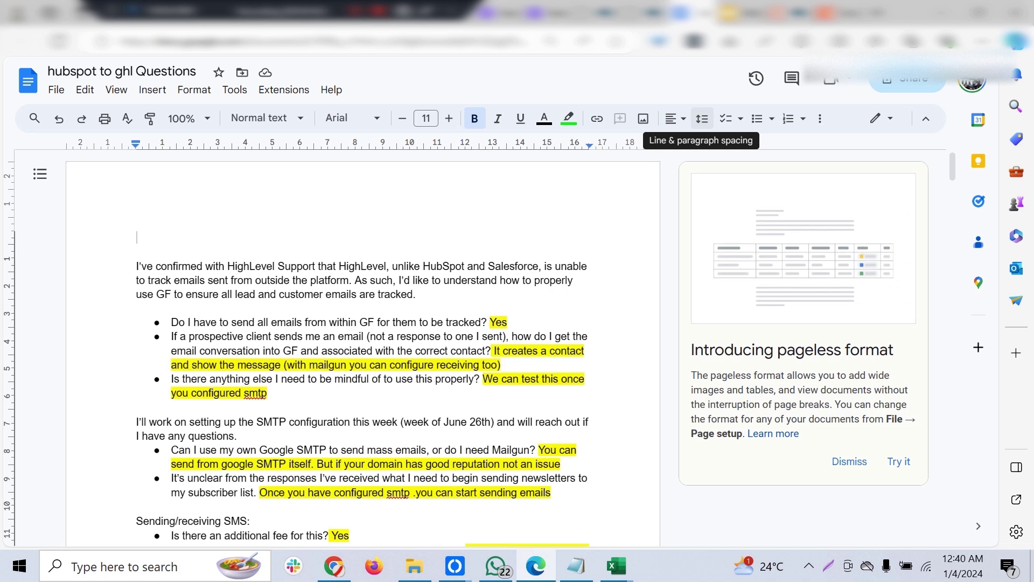
scroll(466, 344, "down", 3)
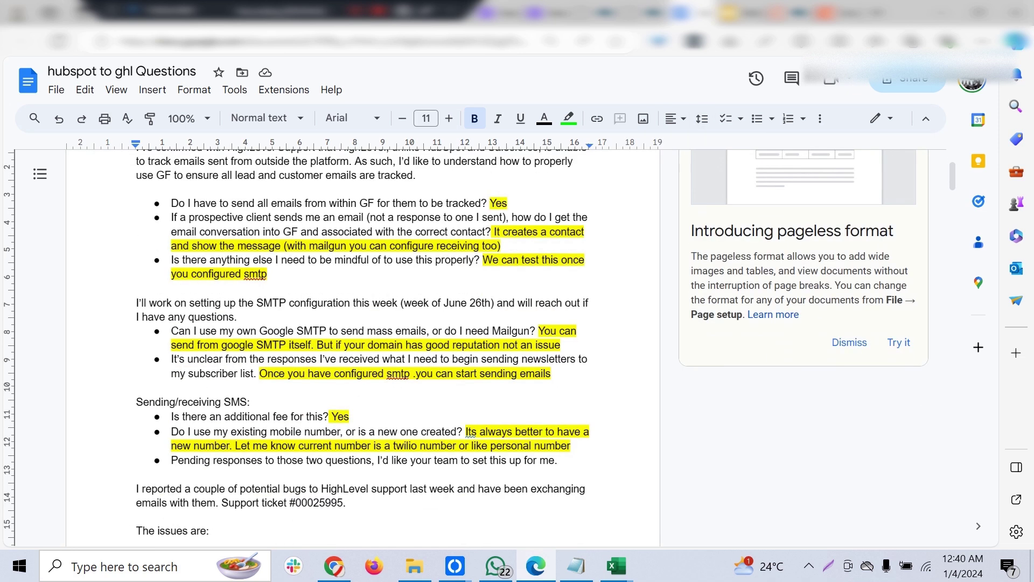
scroll(466, 344, "down", 2)
scroll(361, 345, "down", 13)
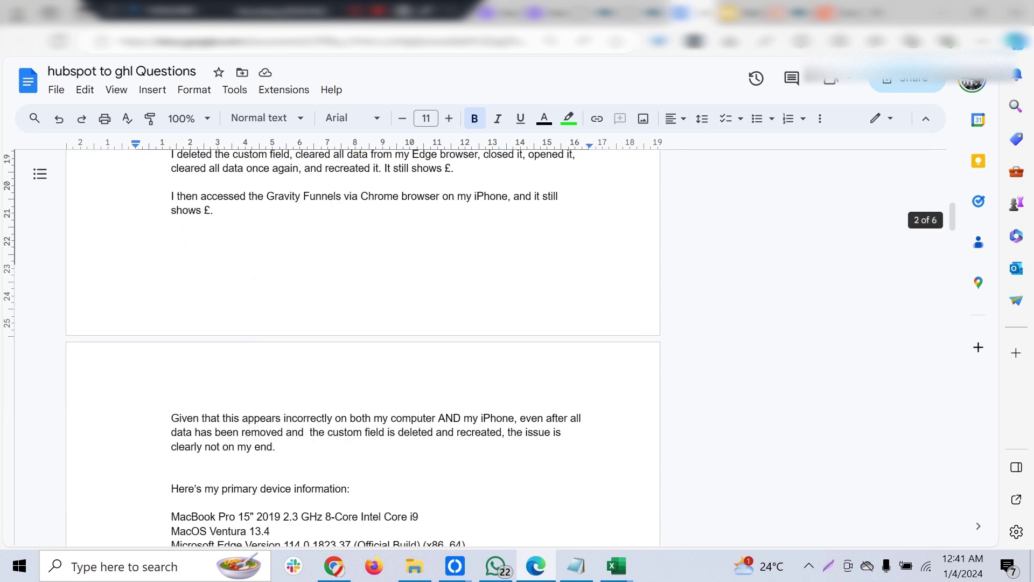
scroll(361, 345, "down", 5)
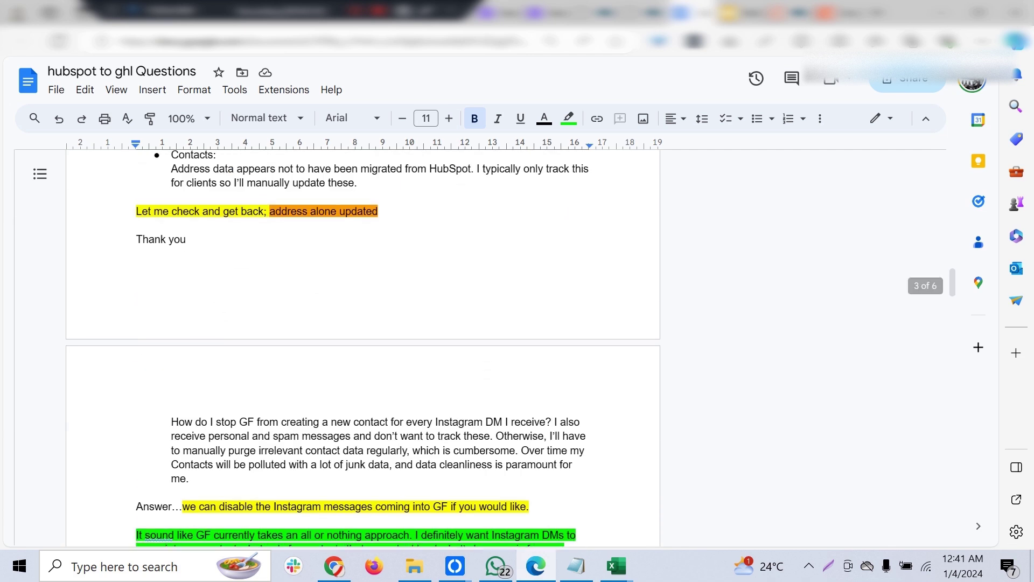
scroll(361, 345, "down", 2)
scroll(361, 345, "down", 3)
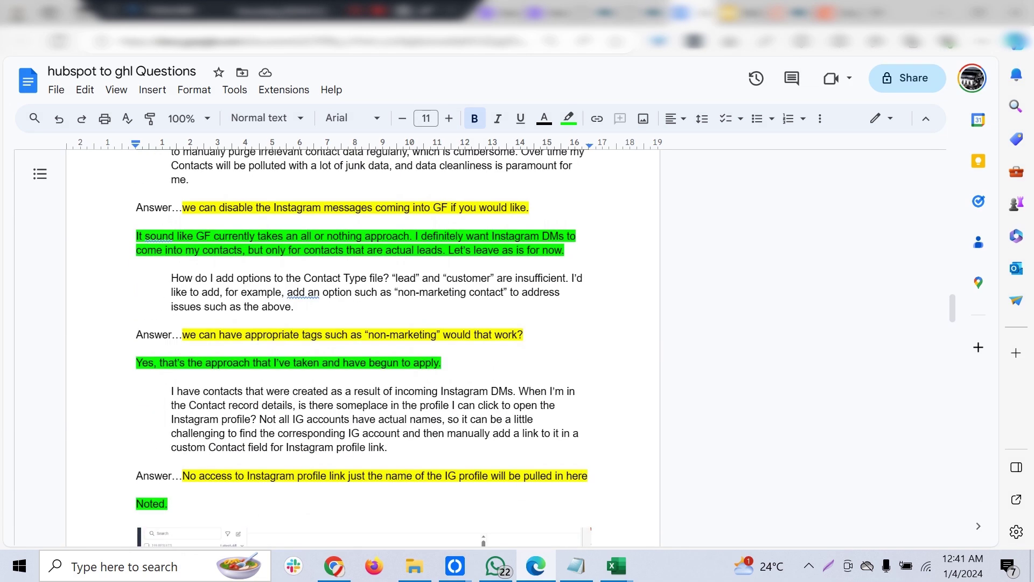
scroll(361, 345, "up", 2)
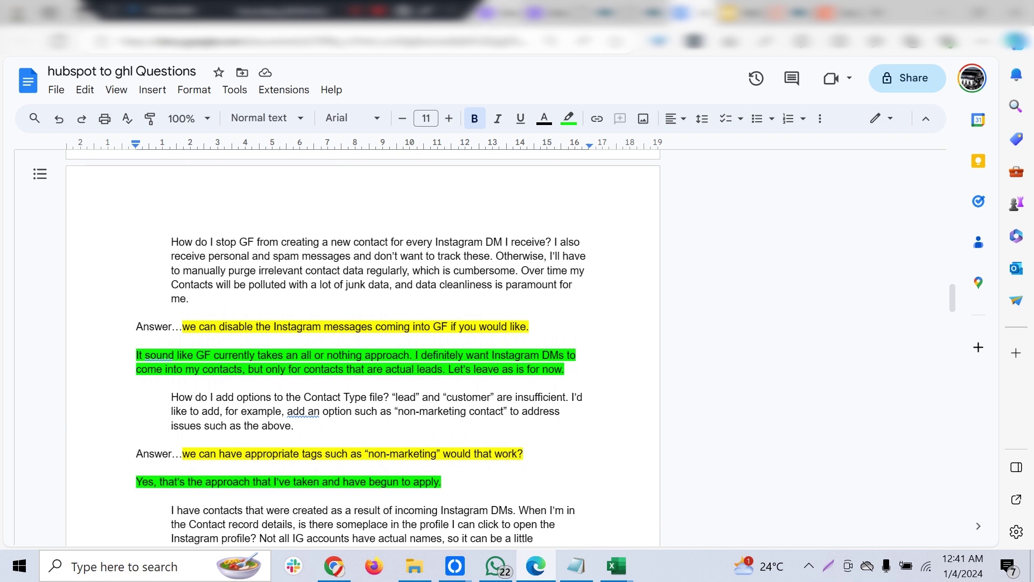
scroll(361, 345, "down", 4)
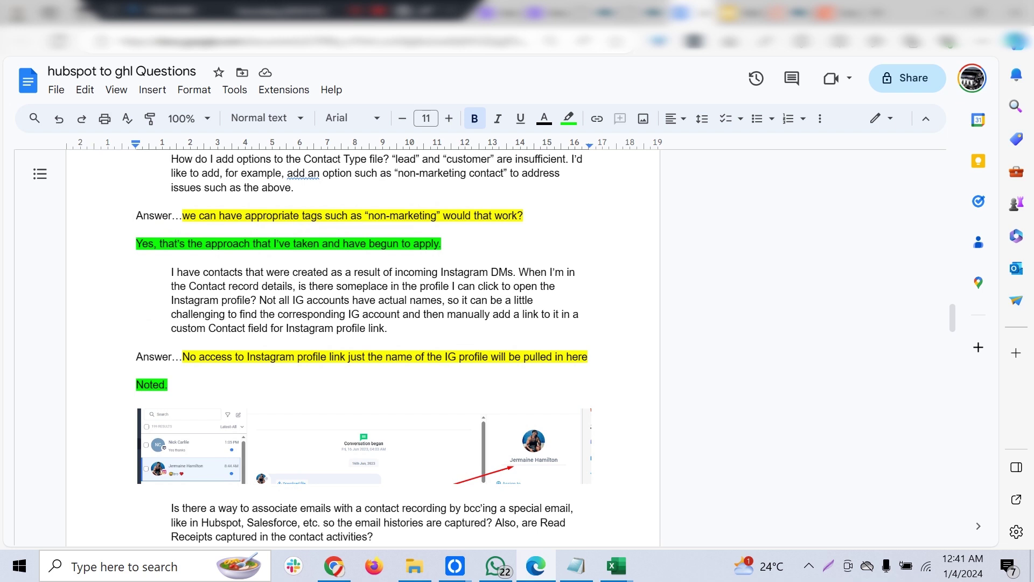
left_click(505, 13)
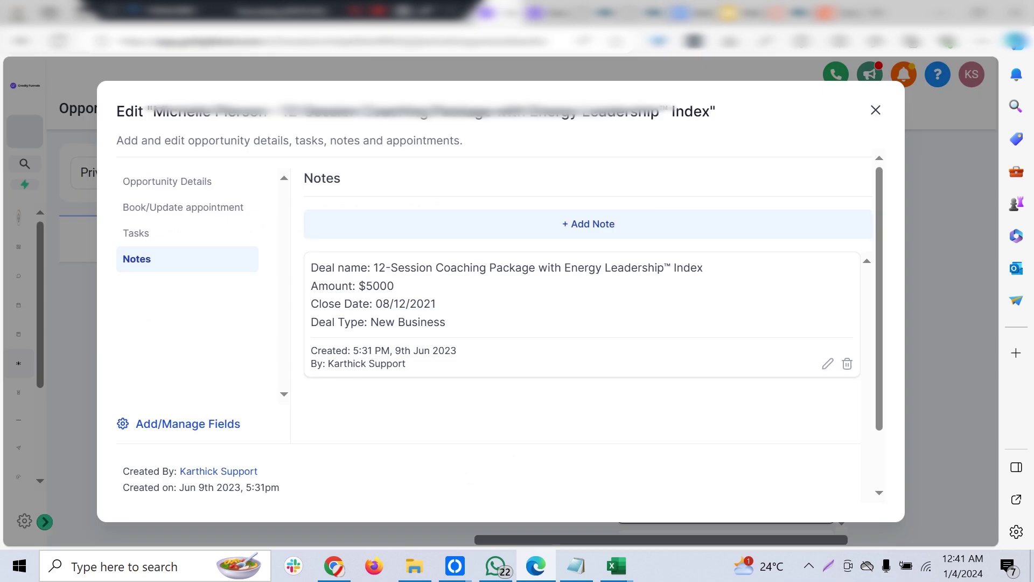